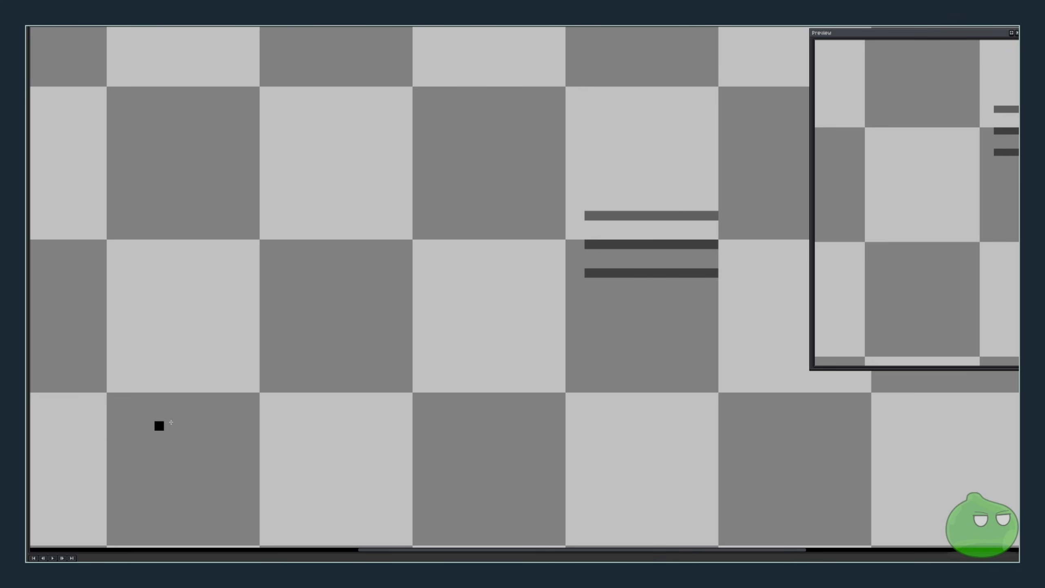
# - Draw a black diagonal line from blade tip to handle end, plus a parallel upper blade edge joined at the tip
pyautogui.click(560, 244)
pyautogui.keyDown('shift'); pyautogui.click(417, 387); pyautogui.keyUp('shift')
pyautogui.click(552, 244)
pyautogui.click(542, 244)
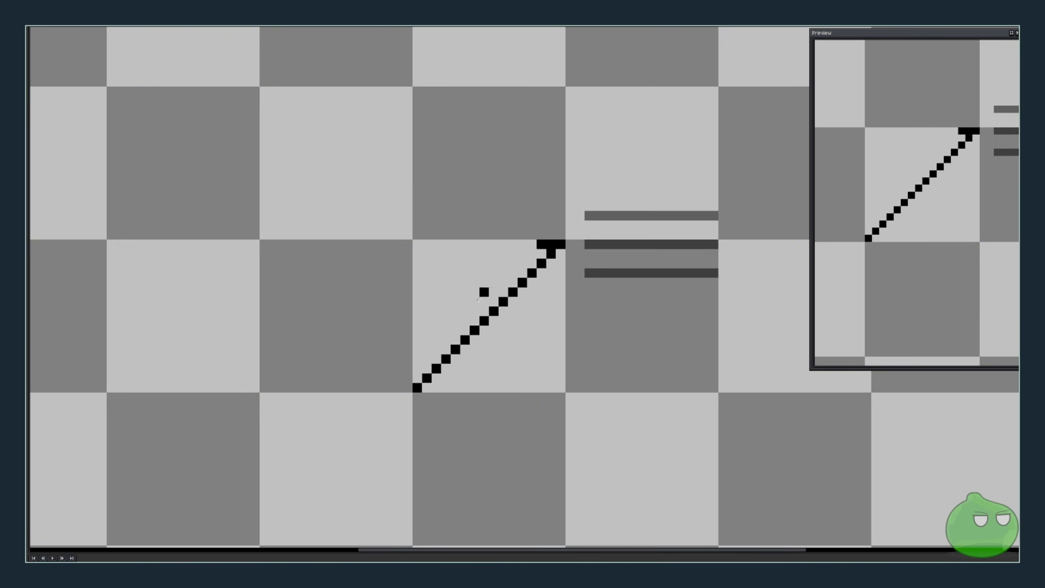
pyautogui.keyDown('shift'); pyautogui.click(455, 329); pyautogui.keyUp('shift')
# - Draw the blade's lower edge in black parallel to the centre line and close it at the tip
pyautogui.click(474, 349)
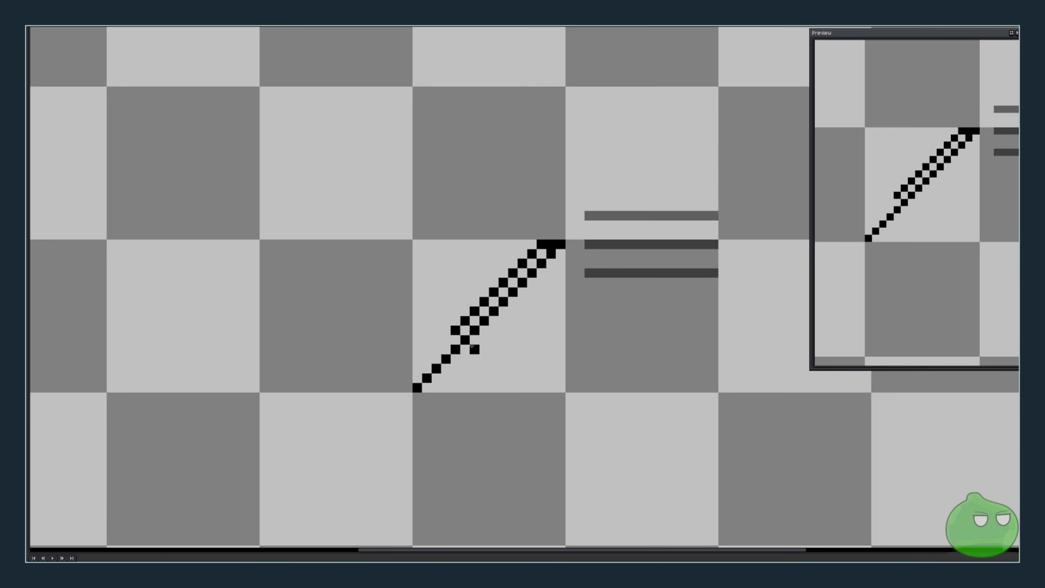
pyautogui.keyDown('shift'); pyautogui.click(561, 254); pyautogui.keyUp('shift')
pyautogui.keyDown('shift'); pyautogui.click(560, 263); pyautogui.keyUp('shift')
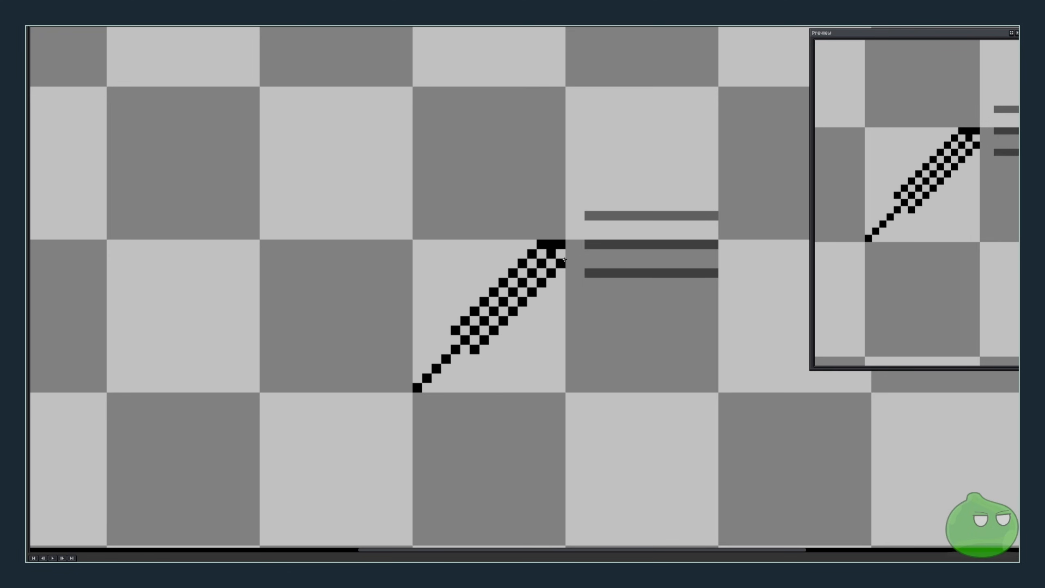
pyautogui.click(561, 254)
# - Shade the blade with parallel diagonal stripes of dark grey, mid grey and blue-grey, from lower edge to upper edge
pyautogui.click(474, 339)
pyautogui.keyDown('shift'); pyautogui.click(547, 263); pyautogui.keyUp('shift')
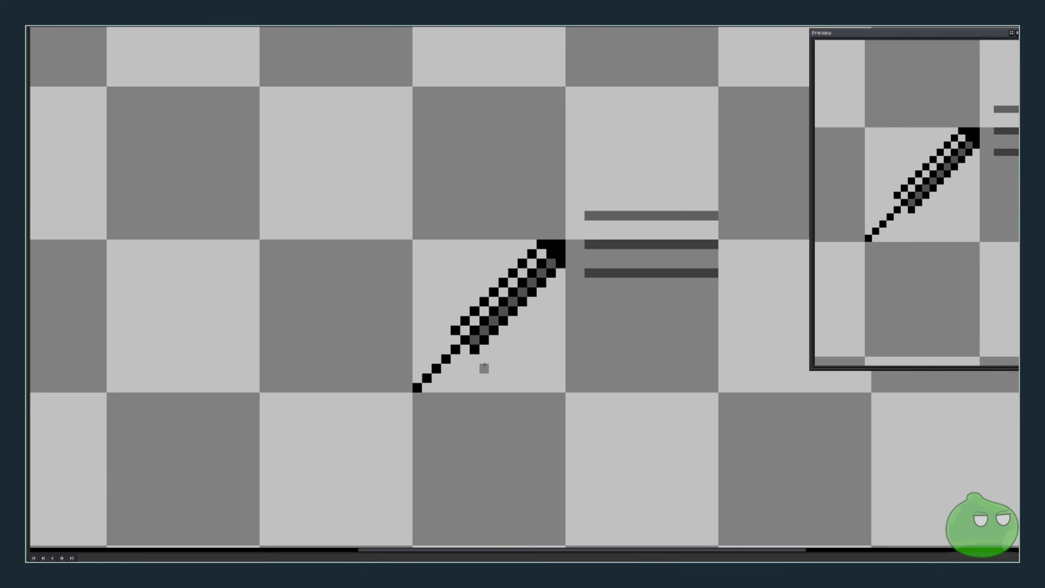
pyautogui.click(474, 330)
pyautogui.keyDown('shift'); pyautogui.click(549, 253); pyautogui.keyUp('shift')
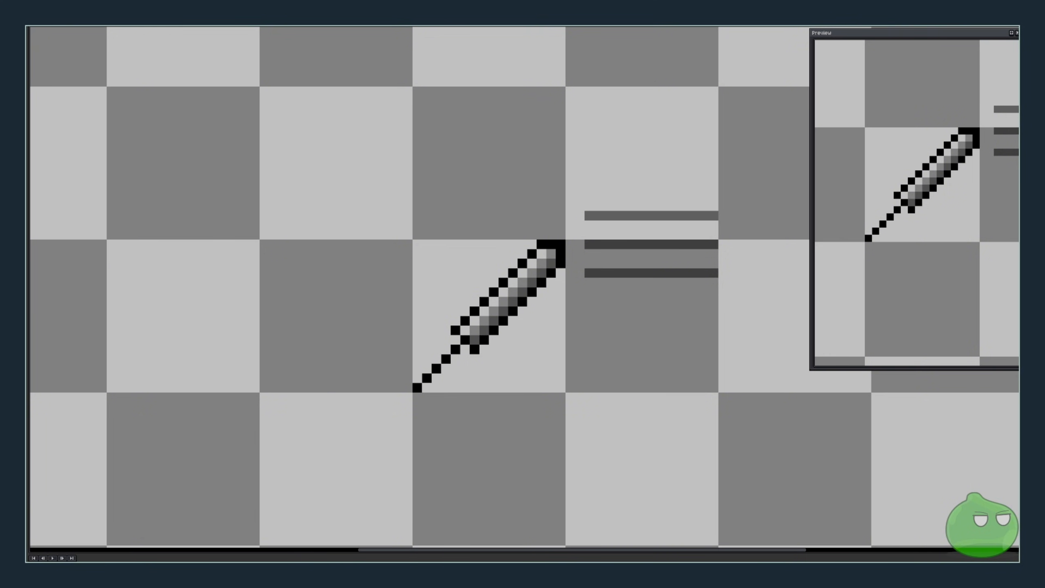
pyautogui.click(464, 331)
pyautogui.keyDown('shift'); pyautogui.click(542, 255); pyautogui.keyUp('shift')
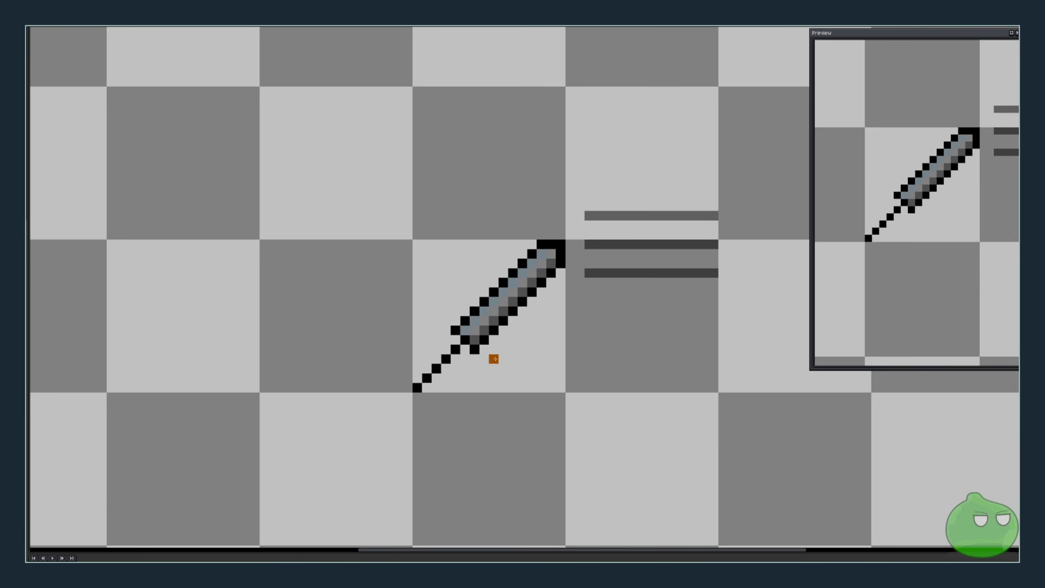
pyautogui.click(465, 340)
pyautogui.click(407, 388)
pyautogui.hotkey('ctrl', 'z')
pyautogui.hotkey('ctrl', 'z')
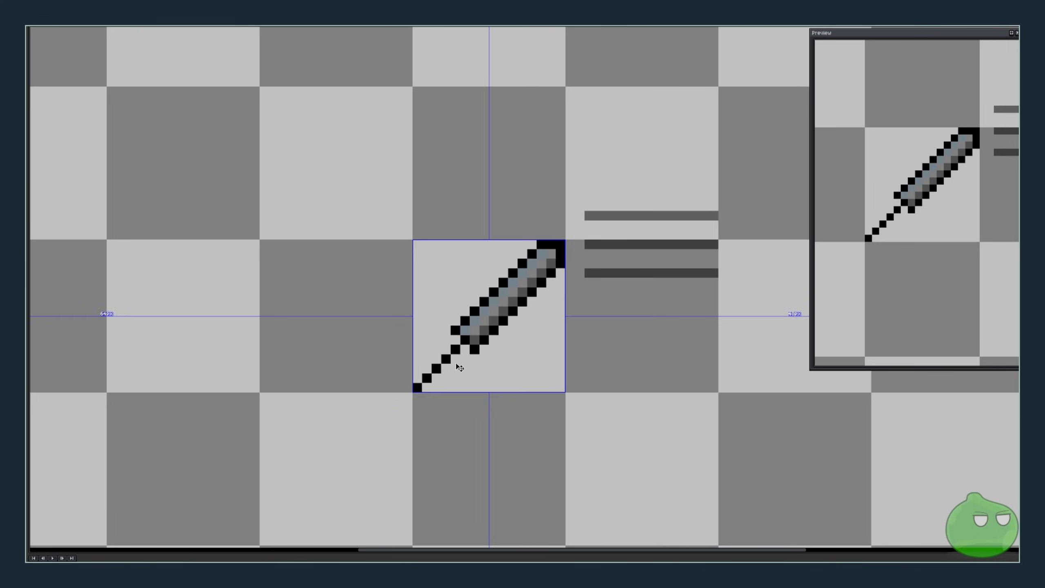
# - Recolour the handle orange-brown and draw a diagonal crossguard in the same colour across the base of the blade
pyautogui.click(456, 350)
pyautogui.moveTo(456, 351); pyautogui.dragTo(417, 388)
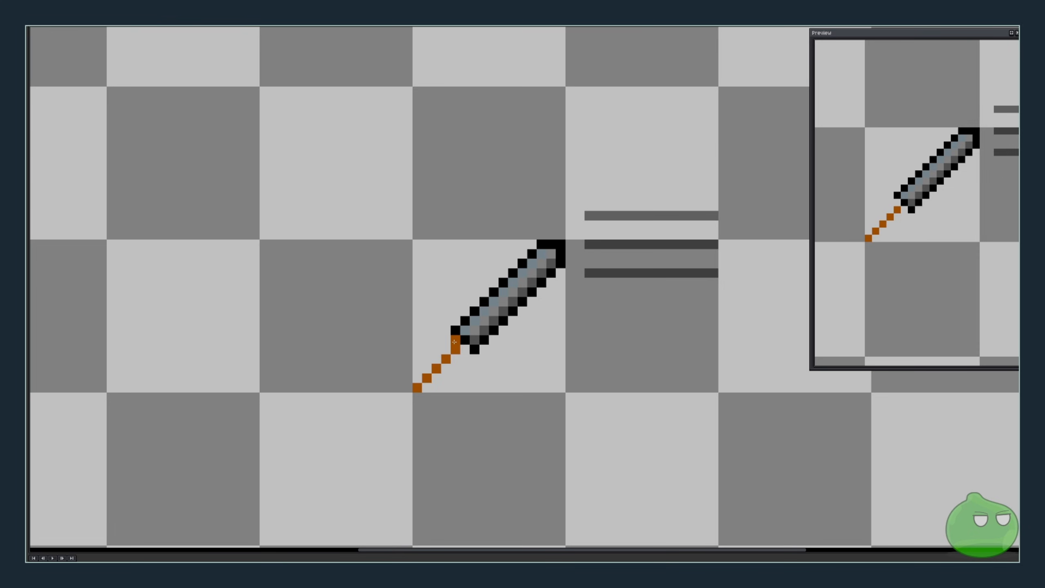
pyautogui.click(455, 340)
pyautogui.click(446, 330)
pyautogui.click(436, 320)
pyautogui.click(465, 350)
pyautogui.click(474, 358)
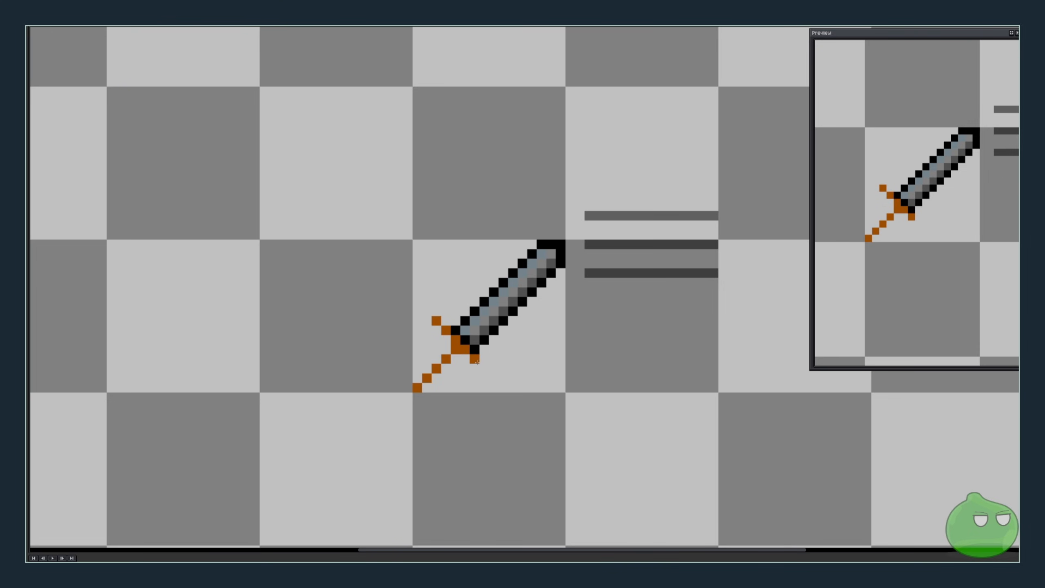
pyautogui.click(484, 368)
# - Outline the upper arm of the crossguard in black, down to where it meets the handle
pyautogui.click(446, 321)
pyautogui.click(436, 311)
pyautogui.click(427, 310)
pyautogui.click(427, 321)
pyautogui.click(436, 331)
pyautogui.click(446, 339)
pyautogui.click(446, 349)
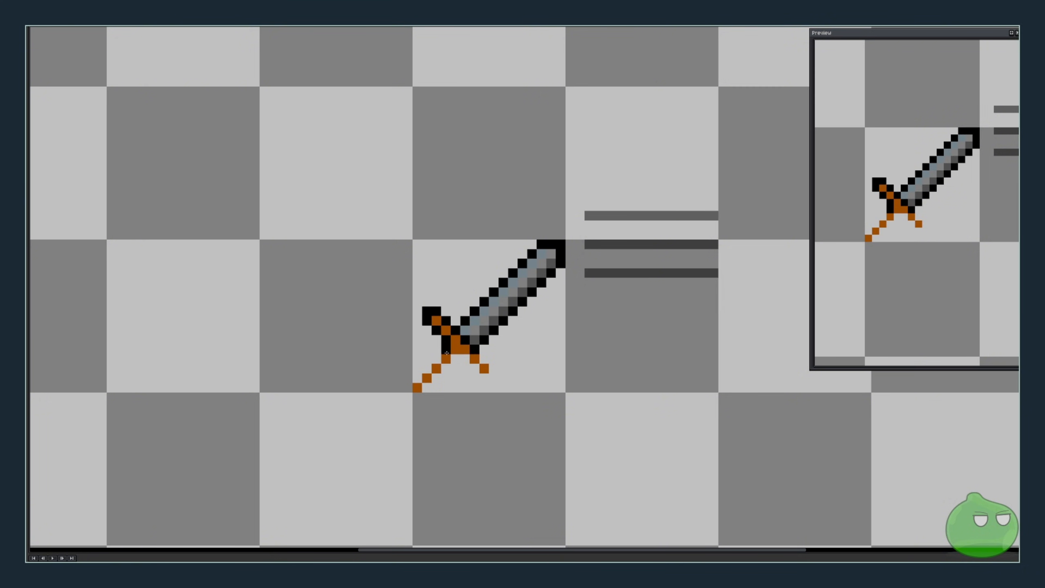
# - Outline both sides of the handle and its pommel end in black
pyautogui.keyDown('shift'); pyautogui.click(408, 387); pyautogui.keyUp('shift')
pyautogui.click(407, 397)
pyautogui.click(417, 397)
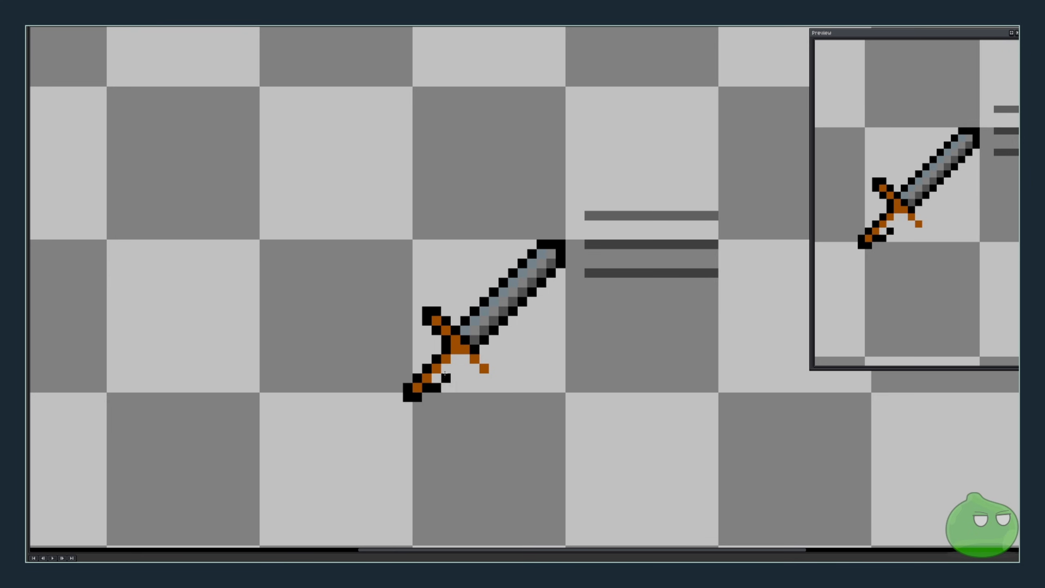
pyautogui.keyDown('shift'); pyautogui.click(456, 359); pyautogui.keyUp('shift')
# - Outline the lower arm of the crossguard in black
pyautogui.click(465, 359)
pyautogui.click(473, 369)
pyautogui.click(484, 378)
pyautogui.click(493, 377)
pyautogui.click(493, 369)
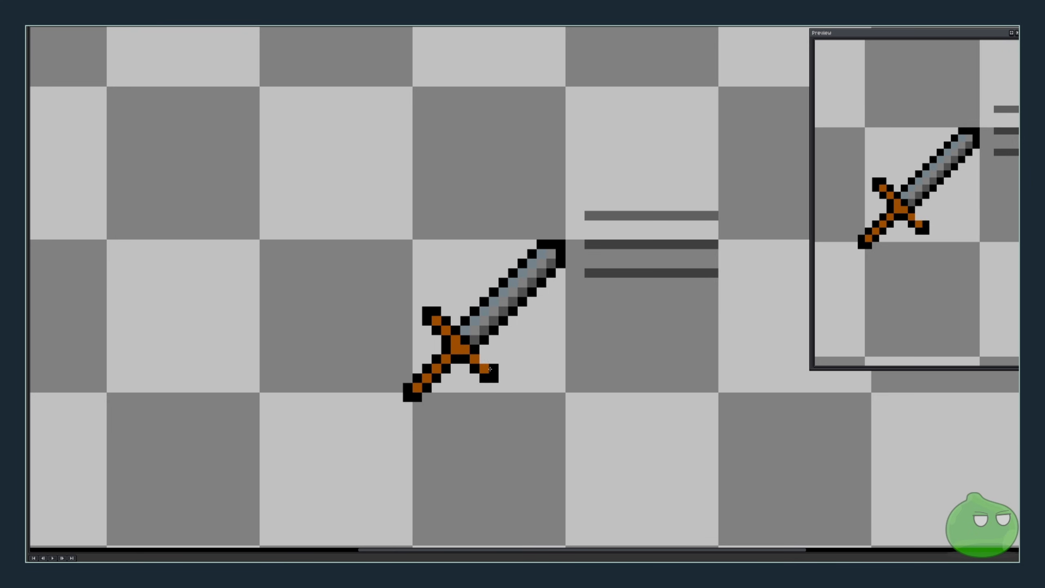
pyautogui.click(484, 358)
# - Add lighter orange highlight pixels to the upper crossguard arm and the handle
pyautogui.click(436, 330)
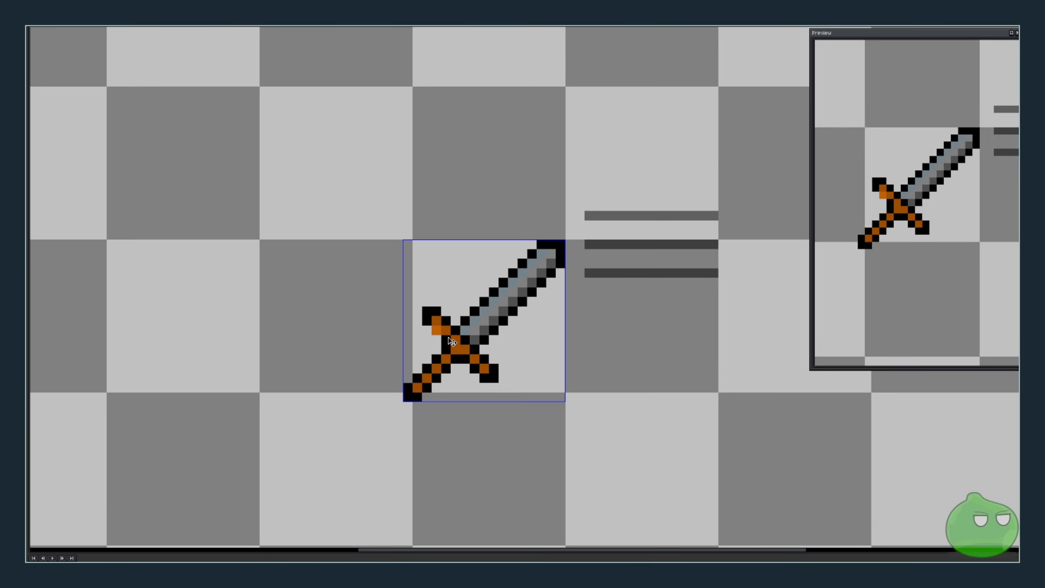
pyautogui.hotkey('ctrl', 'z')
pyautogui.click(436, 321)
pyautogui.click(446, 331)
pyautogui.click(446, 359)
pyautogui.click(435, 370)
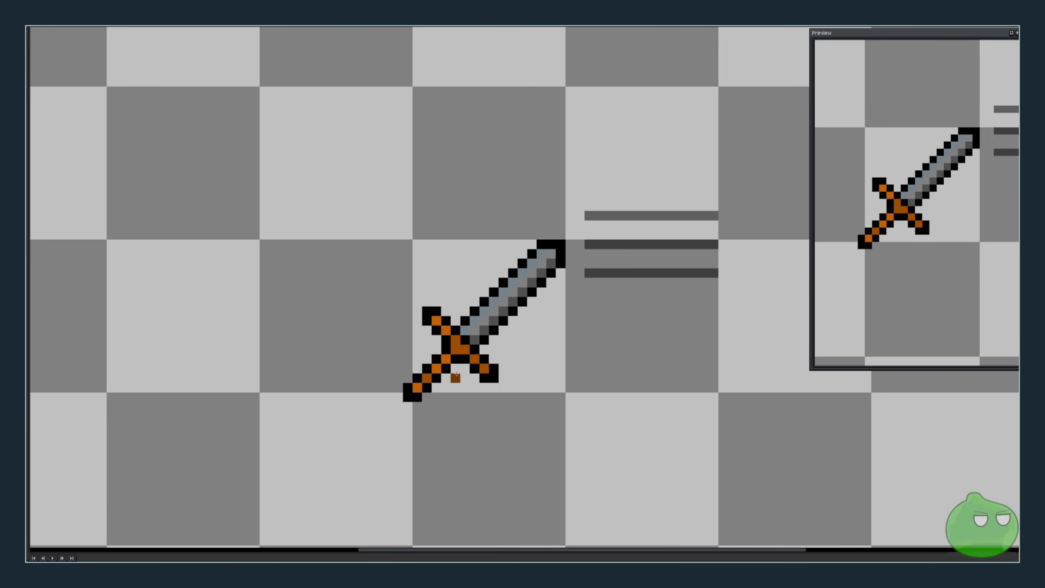
# - Shade the crossguard's centre and lower arm with dark brown pixels
pyautogui.click(455, 349)
pyautogui.click(484, 359)
pyautogui.click(494, 378)
pyautogui.hotkey('ctrl', 'z')
pyautogui.click(475, 359)
pyautogui.click(484, 378)
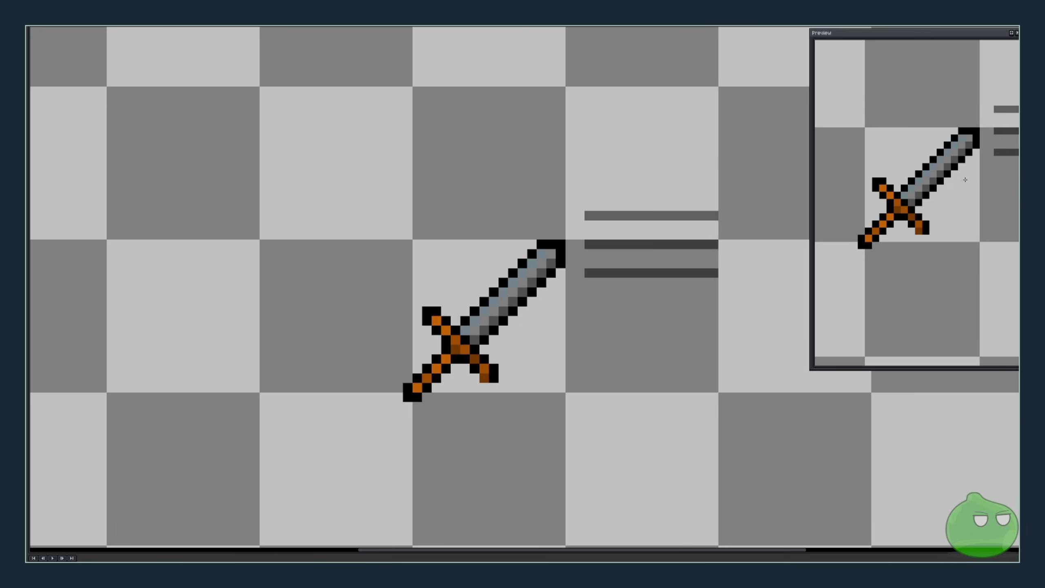
# - Draw a flat, filled dark grey shadow beneath the sword and blacken the stray brown outline pixel on the lower crossguard arm
pyautogui.click(1040, 102)
pyautogui.click(1013, 101)
pyautogui.moveTo(398, 463); pyautogui.dragTo(513, 474)
pyautogui.hotkey('ctrl', 'z')
pyautogui.moveTo(399, 463)
pyautogui.mouseDown()
pyautogui.moveTo(522, 474)
pyautogui.moveTo(551, 489)
pyautogui.moveTo(561, 479)
pyautogui.mouseUp()
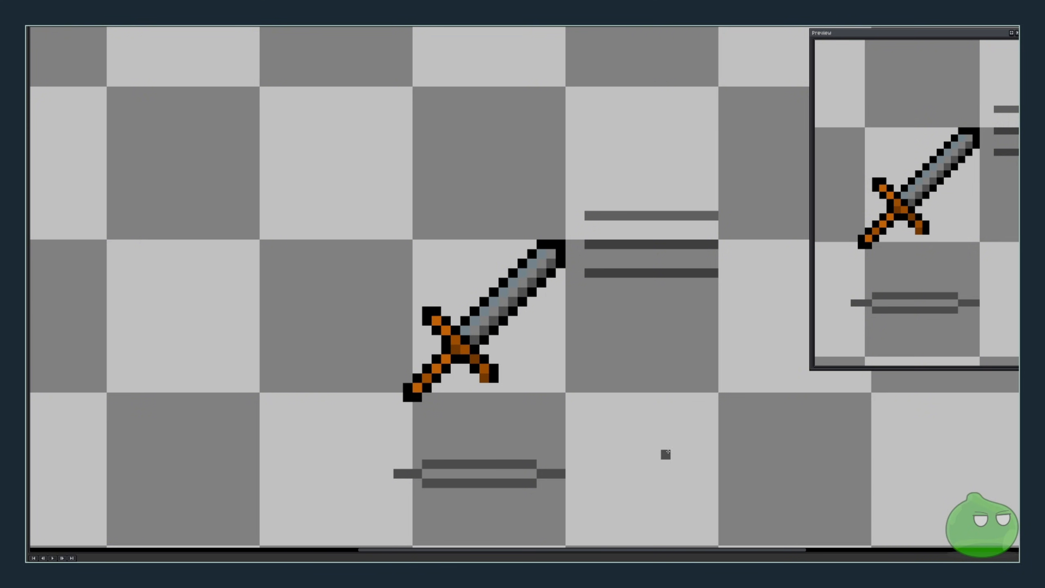
pyautogui.moveTo(528, 474); pyautogui.dragTo(427, 470)
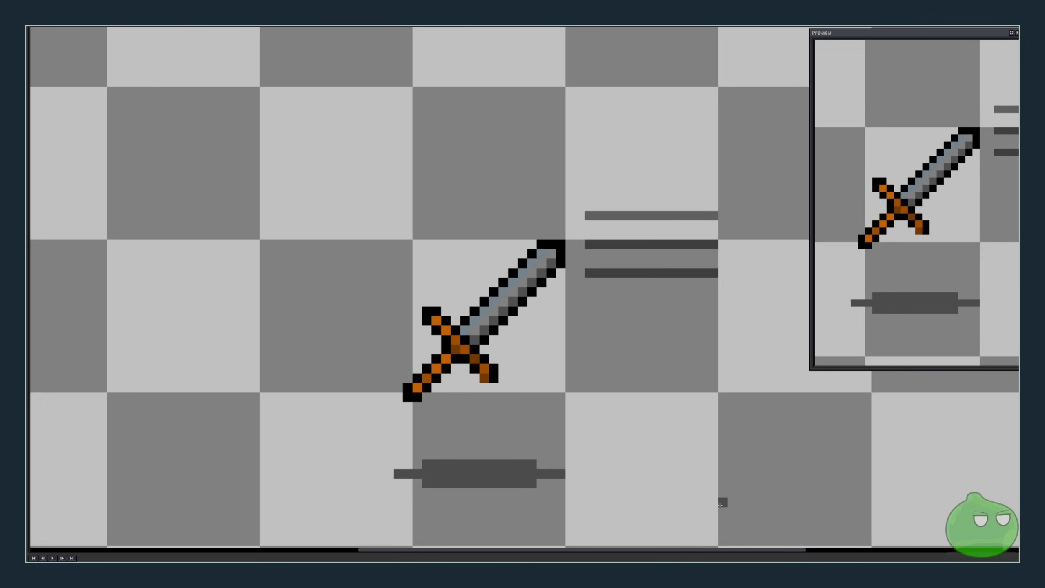
pyautogui.click(484, 377)
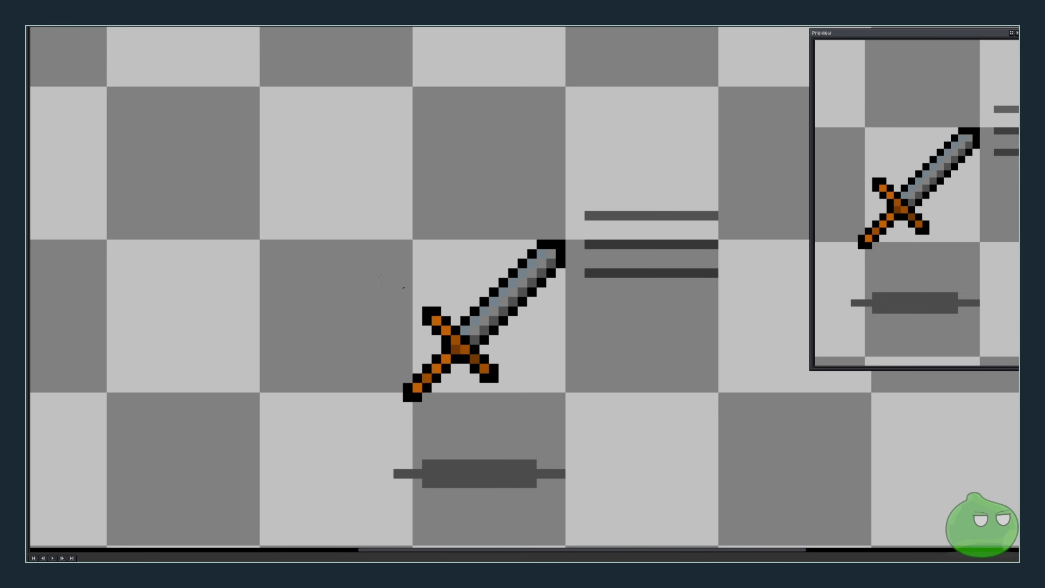
# - Move the sword up by one pixel in the second animation frame
pyautogui.moveTo(354, 210); pyautogui.dragTo(576, 423)
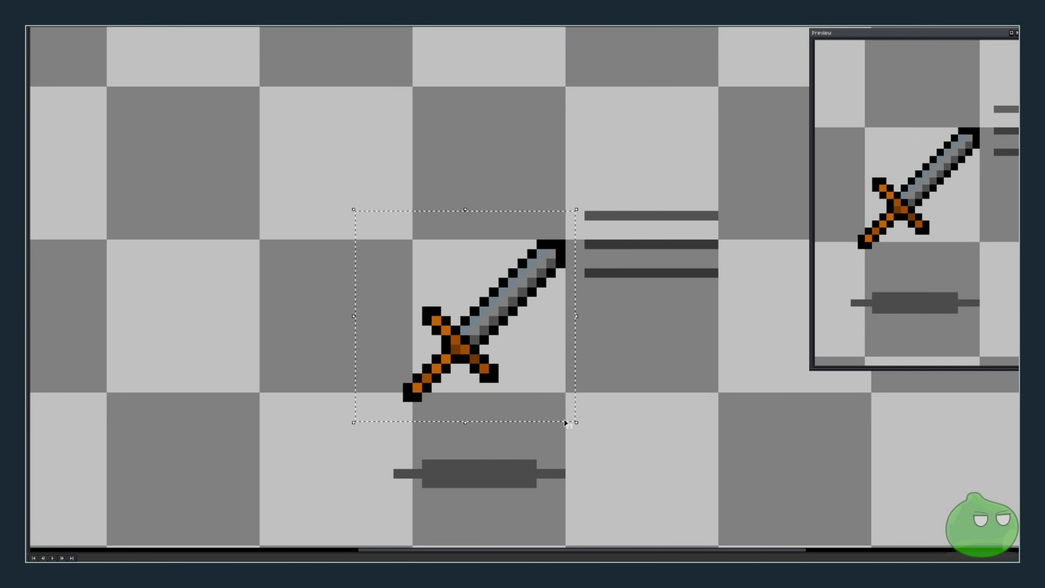
pyautogui.press('Up')
pyautogui.hotkey('ctrl', 'd')
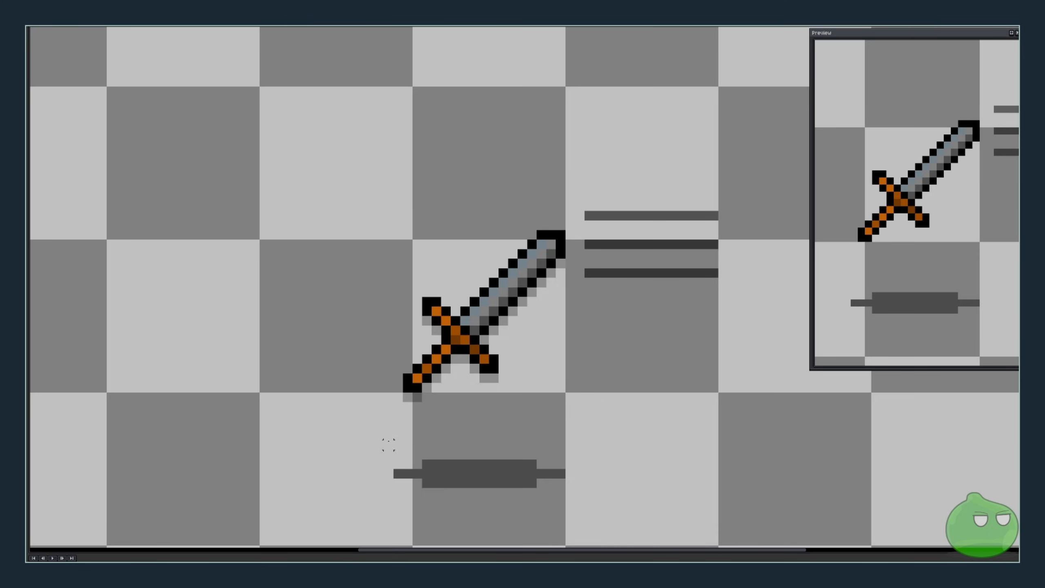
# - Narrow the shadow by shifting its left and right ends one pixel inward
pyautogui.moveTo(389, 445); pyautogui.dragTo(426, 493)
pyautogui.press('Right')
pyautogui.hotkey('ctrl', 'd')
pyautogui.moveTo(589, 511); pyautogui.dragTo(517, 448)
pyautogui.press('Left')
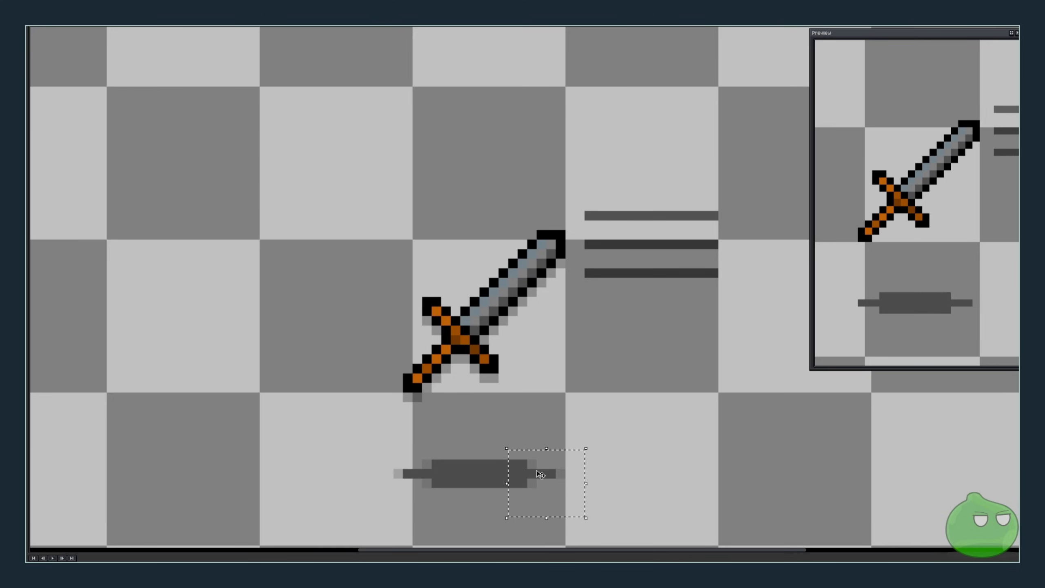
pyautogui.hotkey('ctrl', 'd')
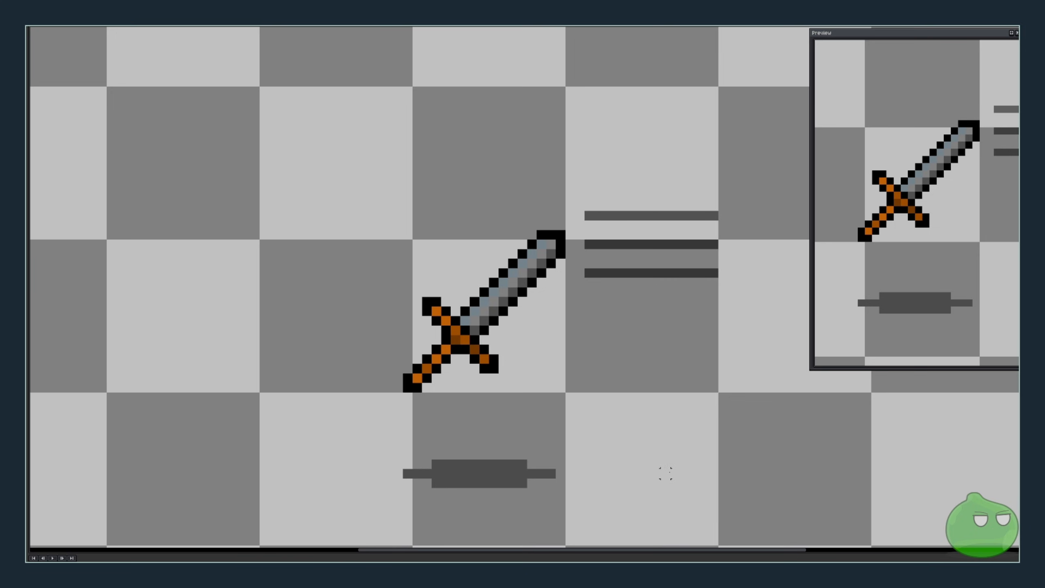
# - In the third frame, raise the sword one more pixel and move both shadow ends one pixel inward
pyautogui.moveTo(393, 210); pyautogui.dragTo(571, 391)
pyautogui.press('Up')
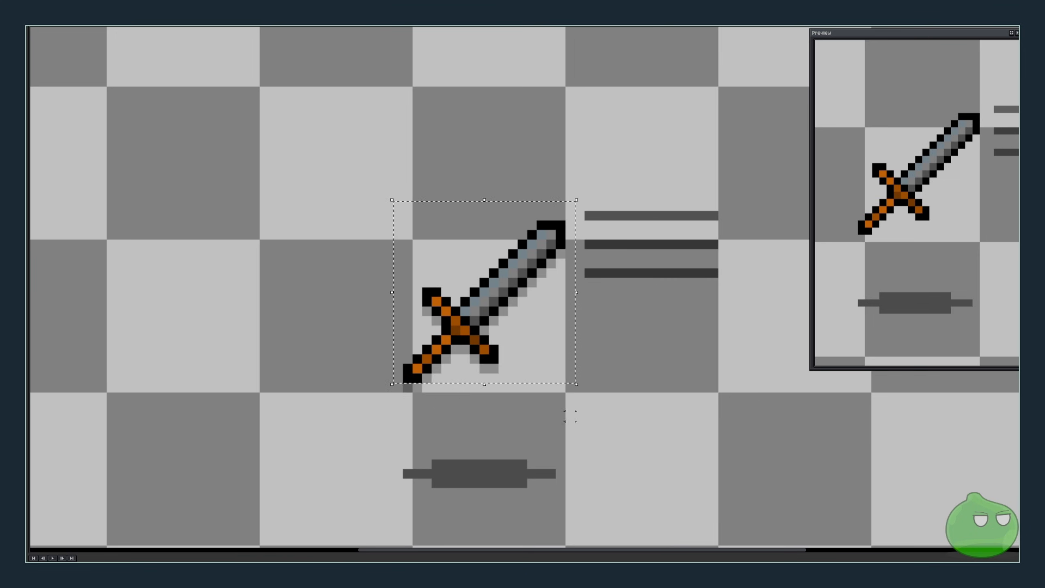
pyautogui.moveTo(399, 445); pyautogui.dragTo(437, 503)
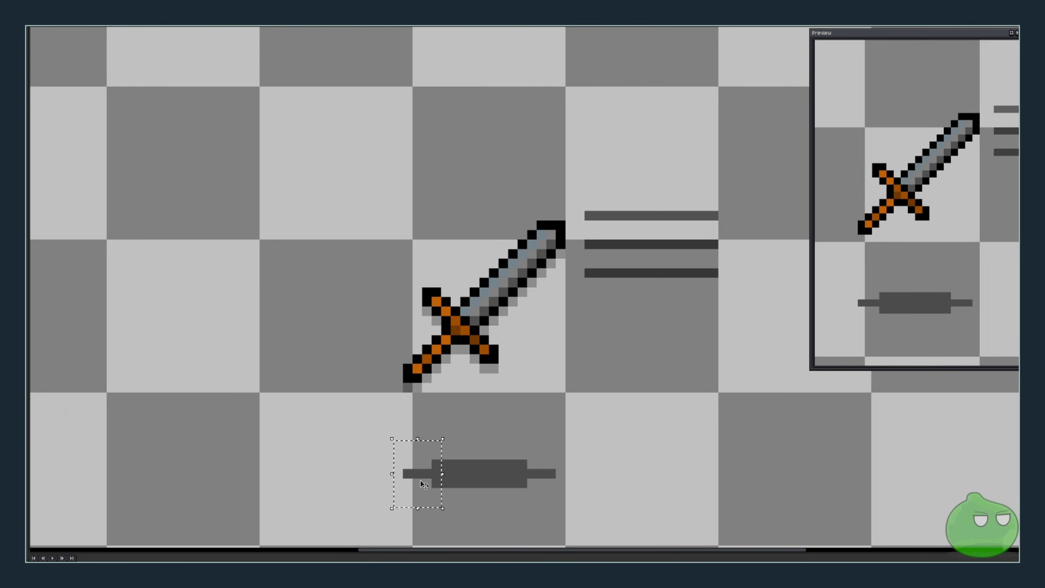
pyautogui.press('Right')
pyautogui.moveTo(558, 498); pyautogui.dragTo(507, 448)
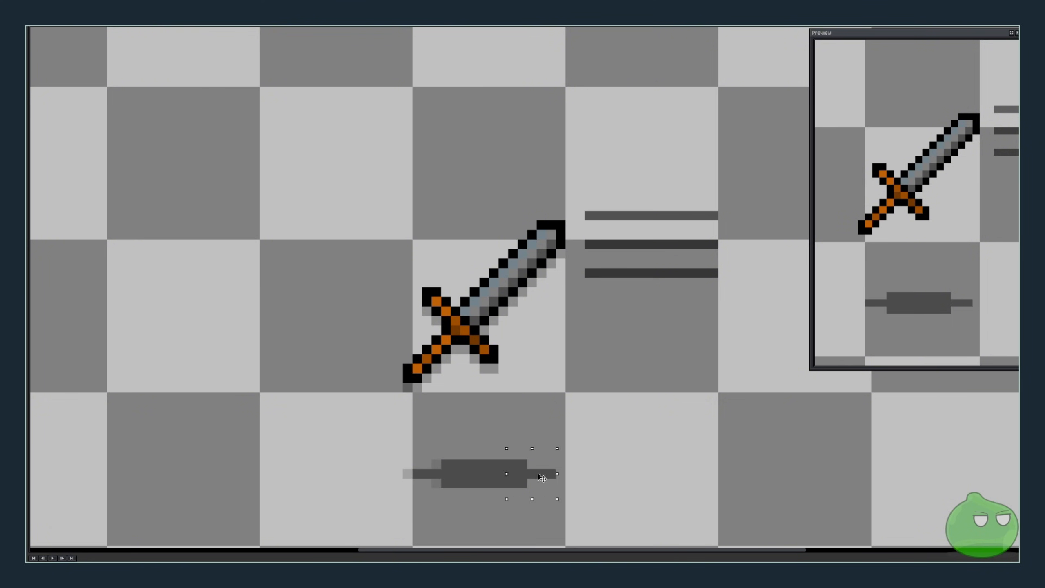
pyautogui.press('Left')
# - Erase the outermost pixel at each end of the shadow
pyautogui.press('e')
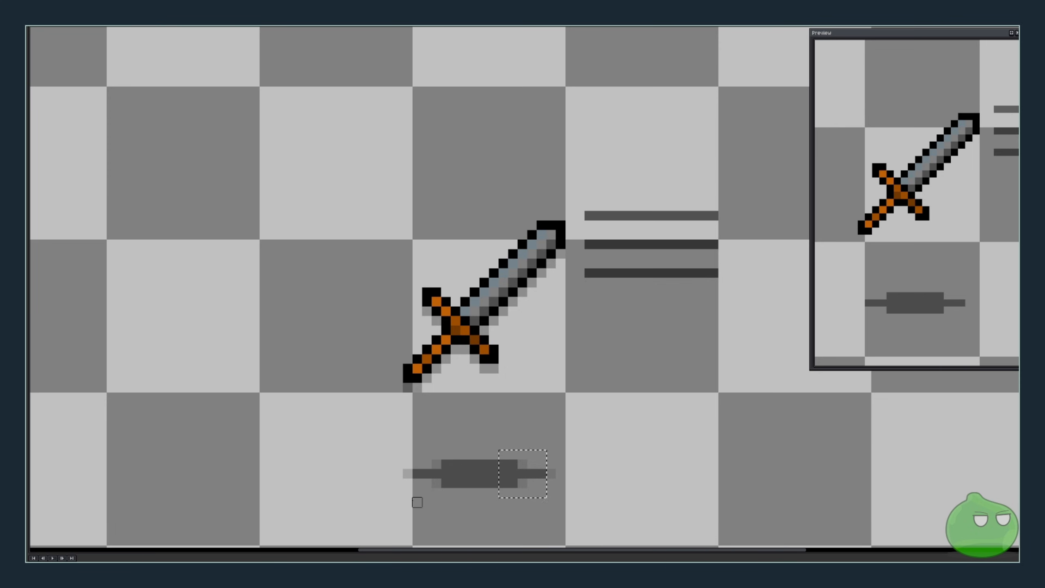
pyautogui.hotkey('ctrl', 'd')
pyautogui.click(417, 473)
pyautogui.click(541, 473)
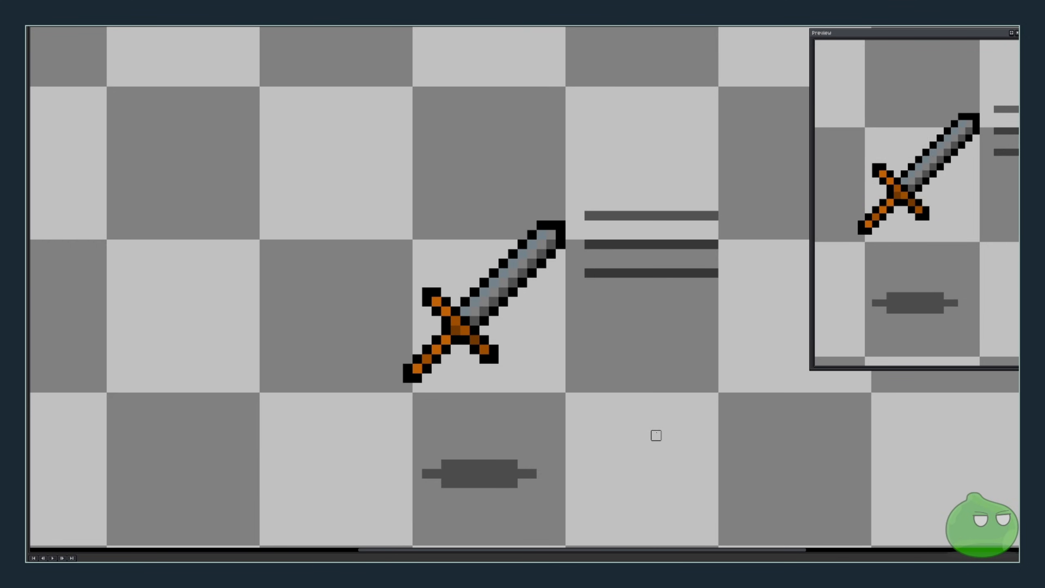
# - In the fourth frame, raise the sword another pixel and pull both ends of the shadow in by one pixel
pyautogui.moveTo(379, 225); pyautogui.dragTo(568, 404)
pyautogui.press('Up')
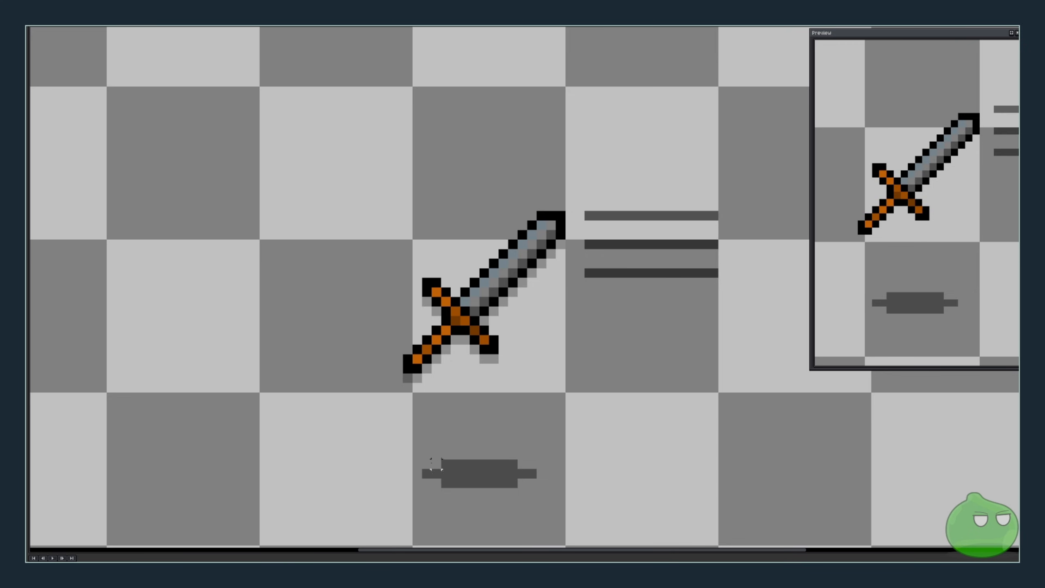
pyautogui.moveTo(420, 447); pyautogui.dragTo(452, 498)
pyautogui.moveTo(542, 502)
pyautogui.mouseDown()
pyautogui.moveTo(502, 453)
pyautogui.moveTo(514, 475)
pyautogui.mouseUp()
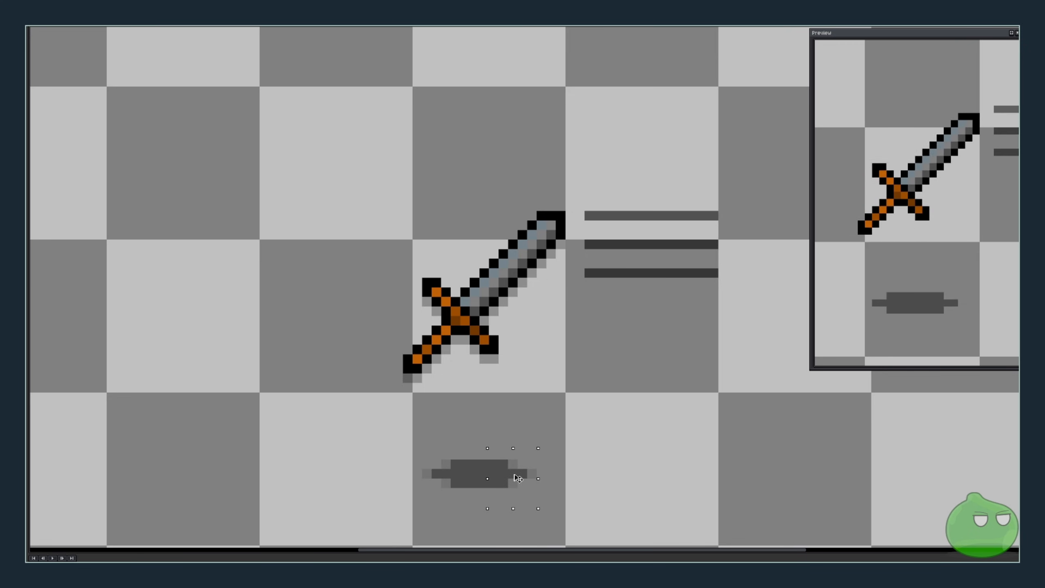
pyautogui.hotkey('ctrl', 'd')
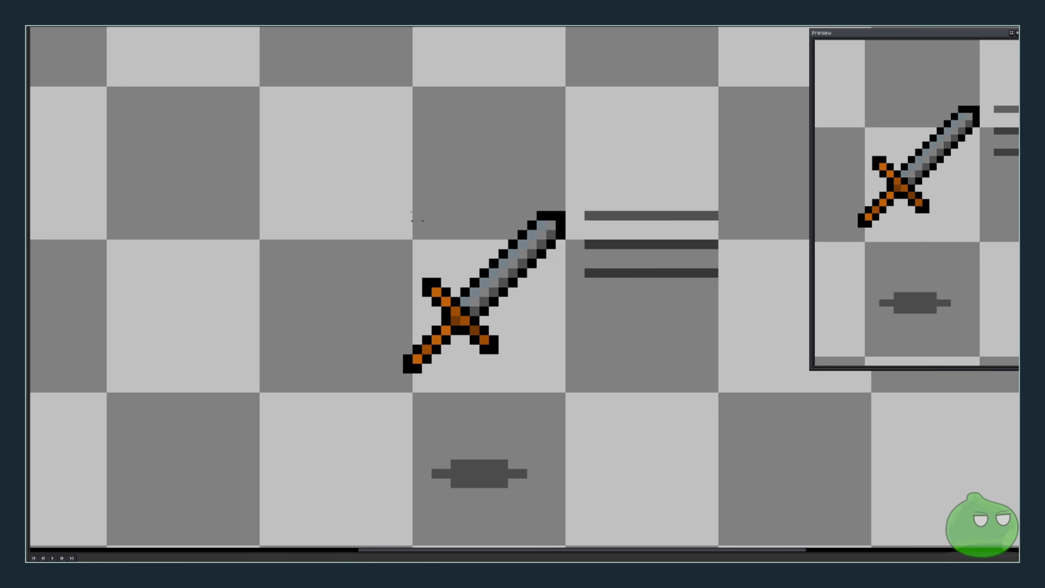
# - Clear the sword and shadow from the new frame and paste in the copy from two frames earlier
pyautogui.moveTo(408, 188); pyautogui.dragTo(562, 492)
pyautogui.press('Delete')
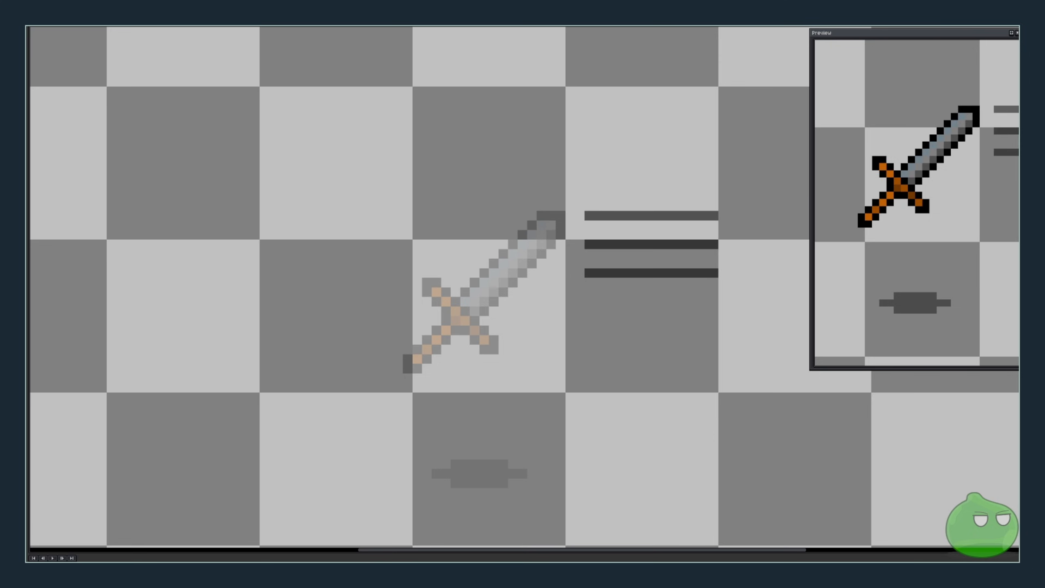
pyautogui.press('Left')
pyautogui.press('Left')
pyautogui.moveTo(325, 171); pyautogui.dragTo(576, 509)
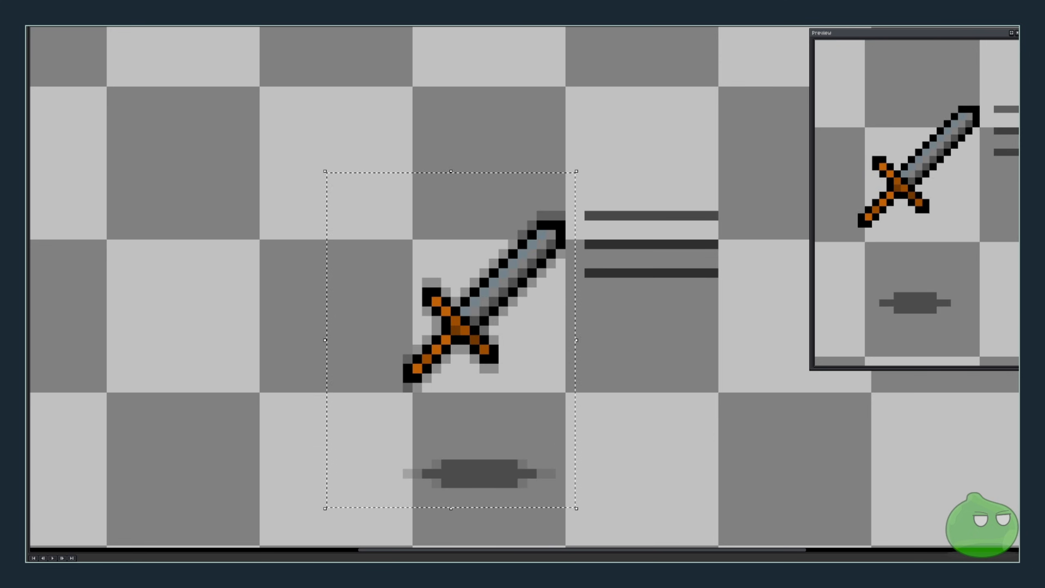
pyautogui.press('Right')
pyautogui.press('Right')
pyautogui.hotkey('ctrl', 'v')
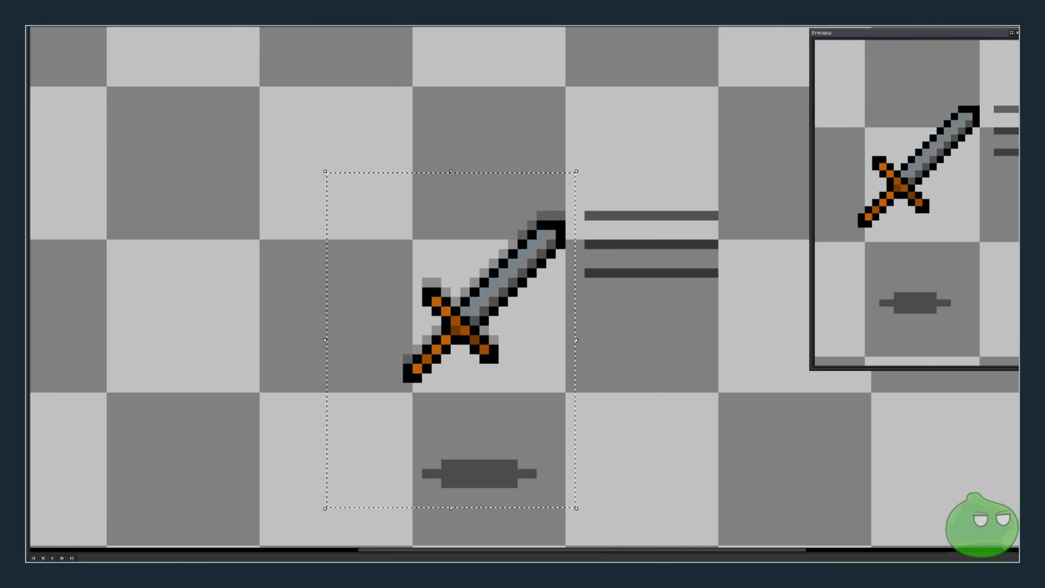
pyautogui.press('F3')
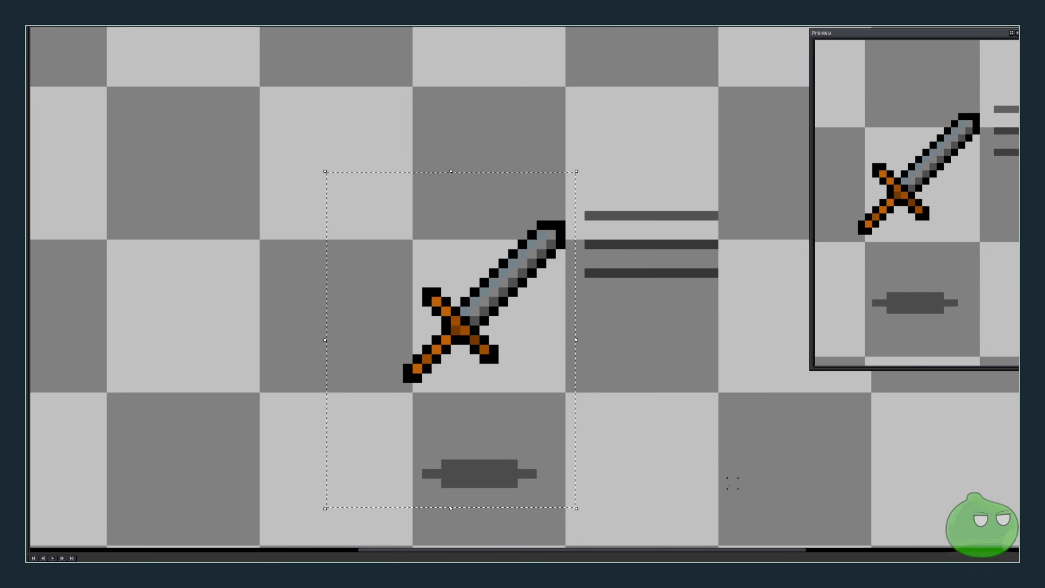
pyautogui.hotkey('ctrl', 'd')
# - Replace the sword and shadow in the new frame with a copy of those from the second frame
pyautogui.moveTo(354, 182); pyautogui.dragTo(575, 507)
pyautogui.press('Delete')
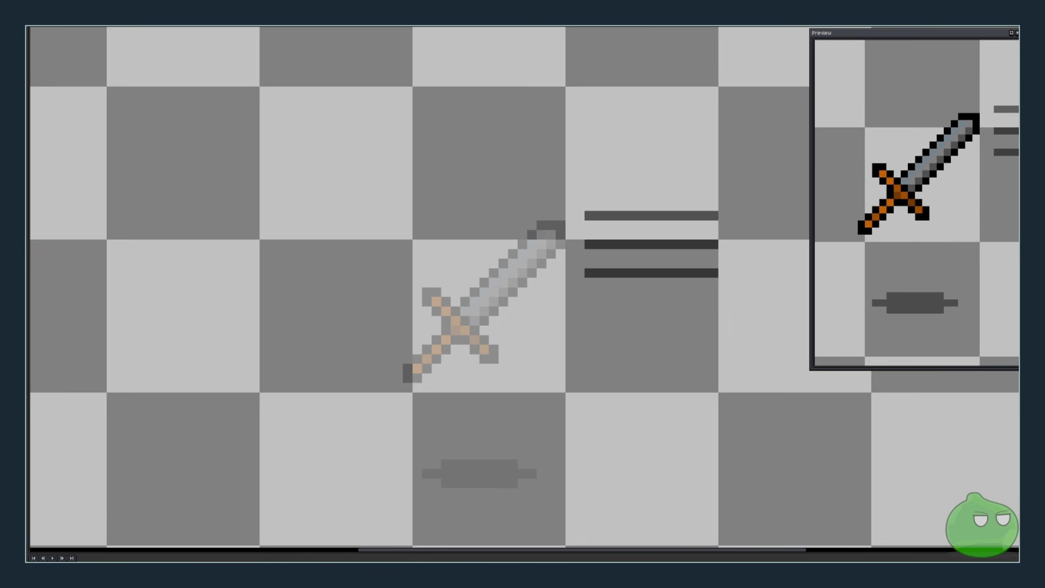
pyautogui.hotkey('ctrl', 'z')
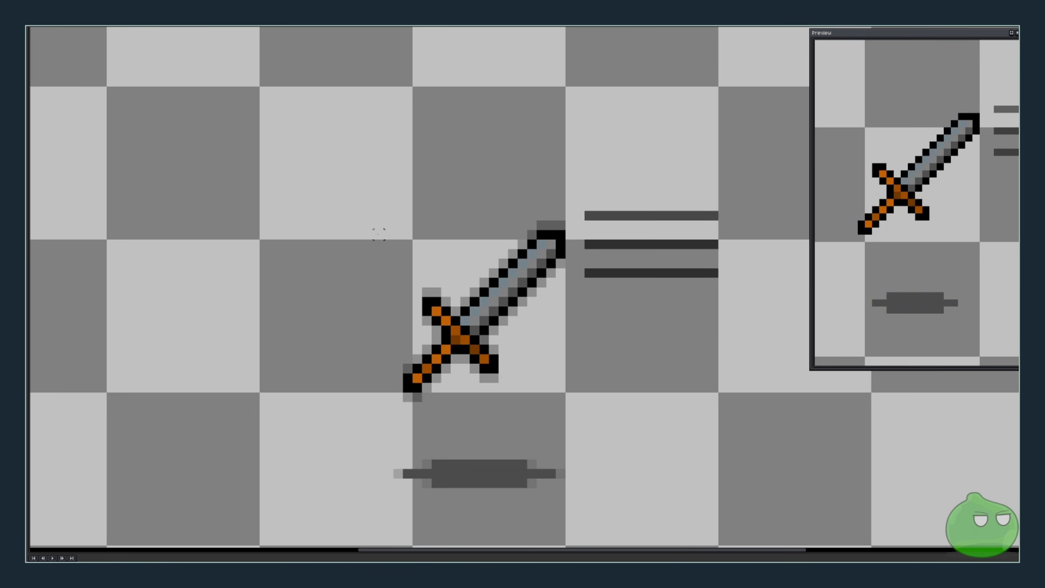
pyautogui.moveTo(388, 206); pyautogui.dragTo(575, 497)
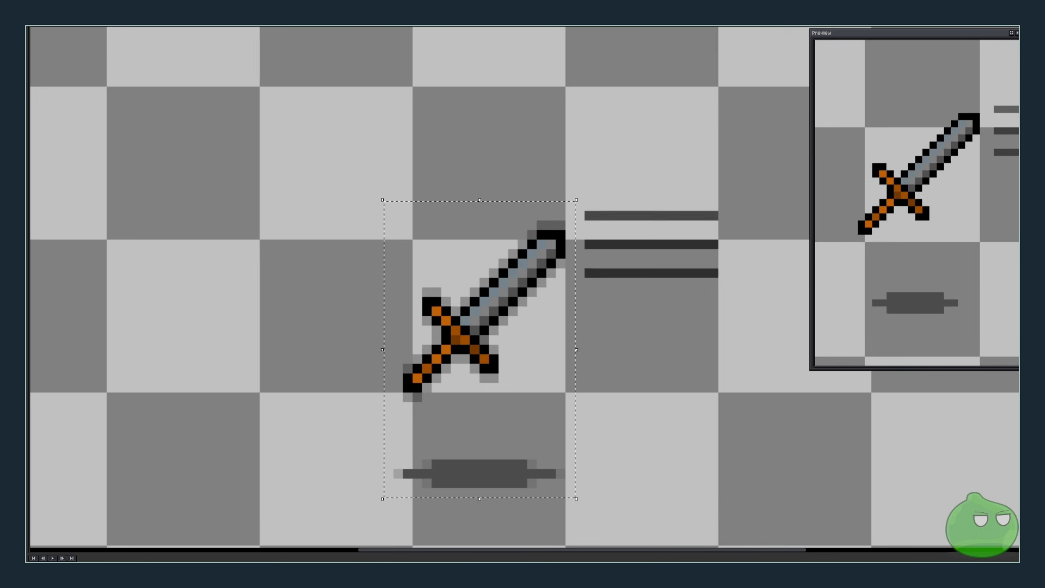
pyautogui.press('Delete')
pyautogui.hotkey('ctrl', 'z')
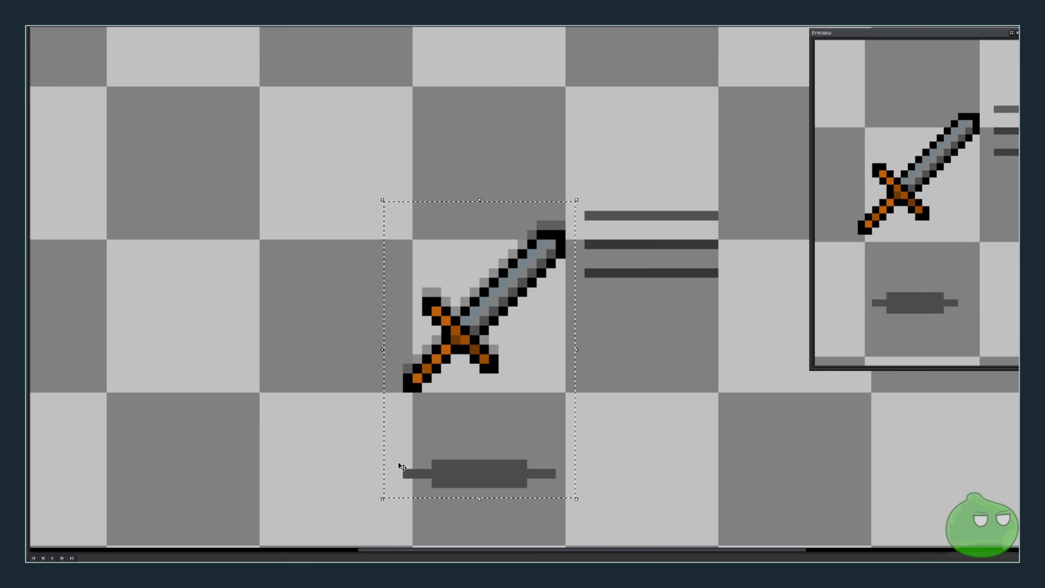
pyautogui.hotkey('ctrl', 'd')
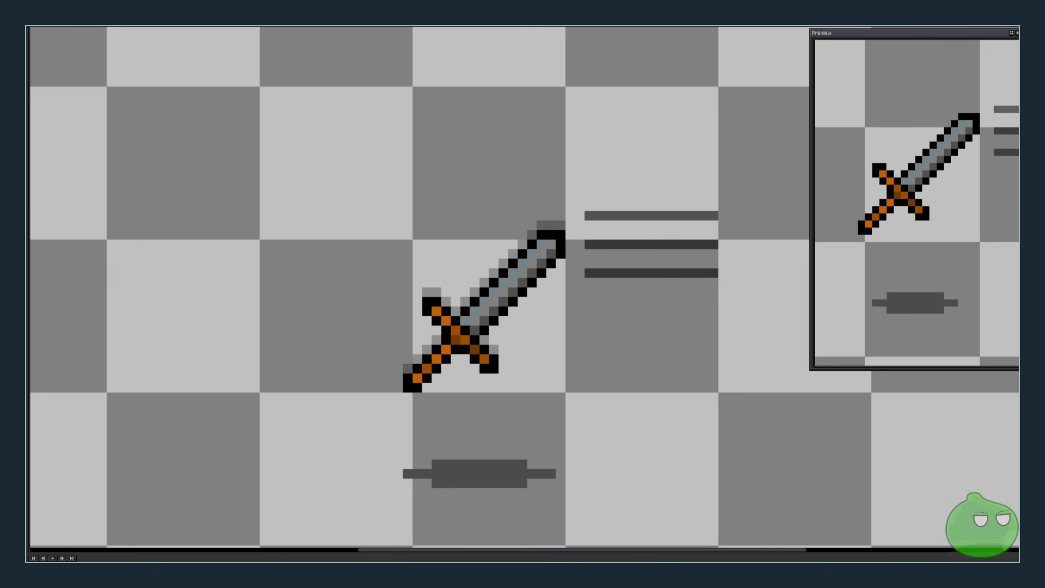
# - Add another frame, clear its sword and shadow, and paste in the ones from the first frame
pyautogui.hotkey('alt', 'n')
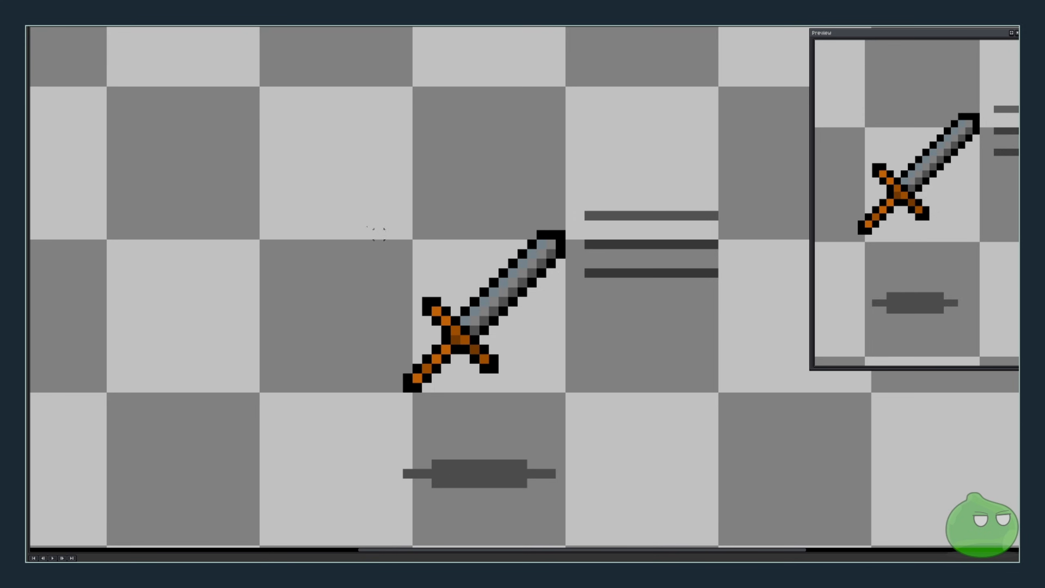
pyautogui.moveTo(319, 184); pyautogui.dragTo(575, 508)
pyautogui.press('Delete')
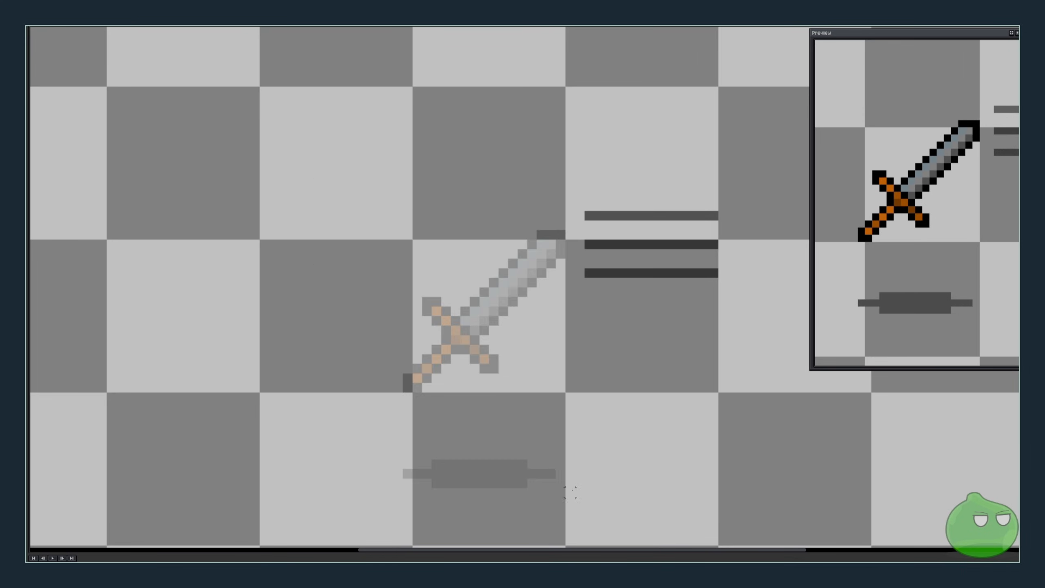
pyautogui.hotkey('ctrl', 'v')
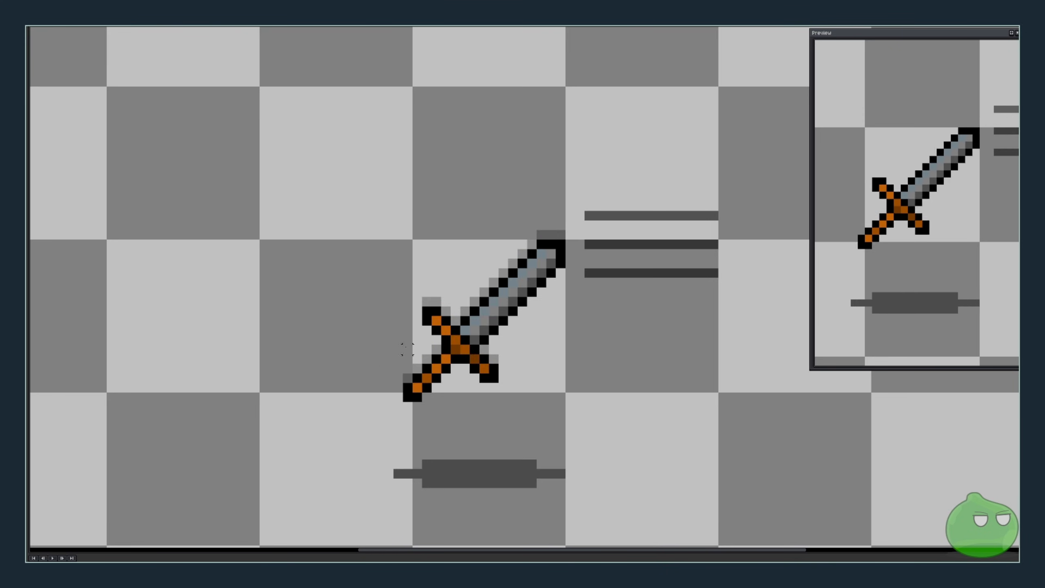
pyautogui.moveTo(331, 187); pyautogui.dragTo(571, 531)
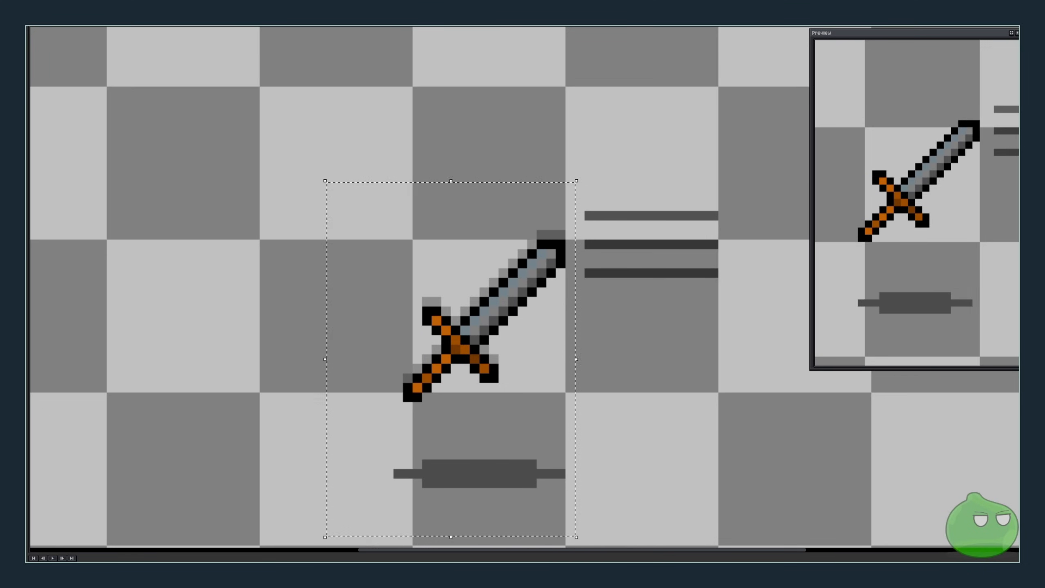
pyautogui.press('Delete')
pyautogui.hotkey('ctrl', 'z')
pyautogui.hotkey('ctrl', 'd')
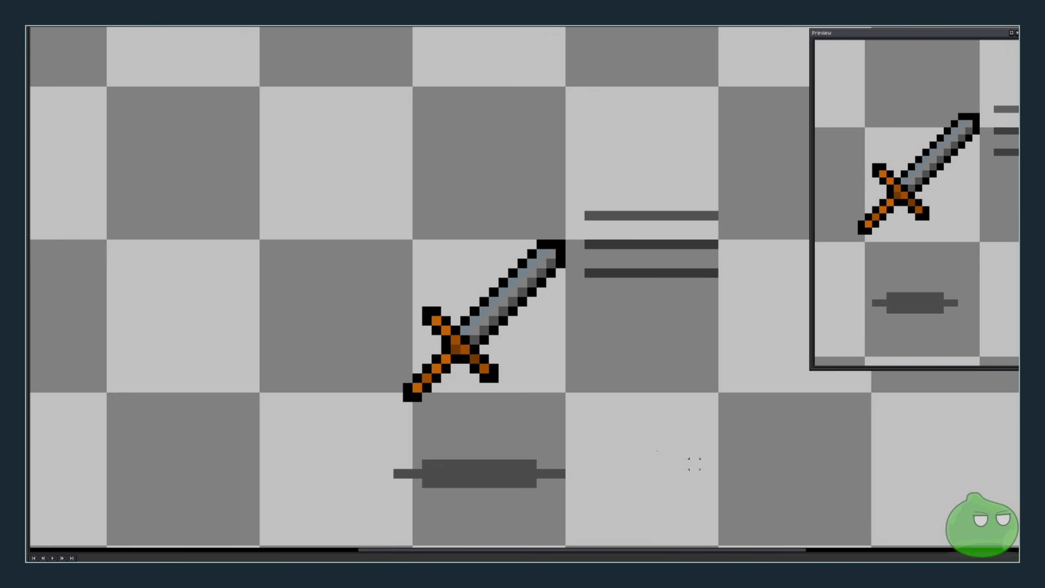
# - In the new frame, lower the sword one pixel below its starting height and widen the shadow by one pixel at each end
pyautogui.moveTo(383, 210); pyautogui.dragTo(576, 422)
pyautogui.press('Down')
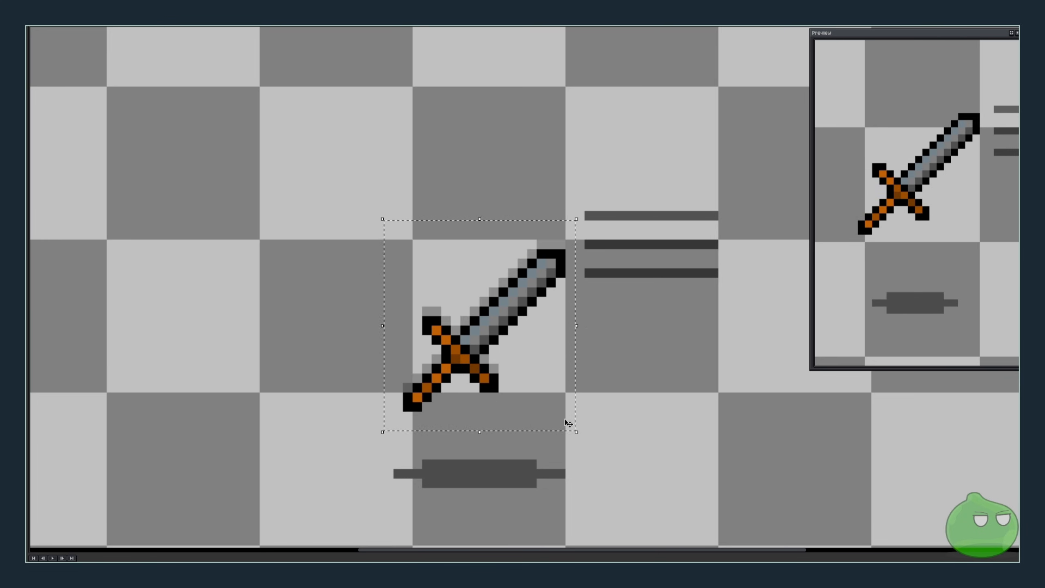
pyautogui.hotkey('ctrl', 'd')
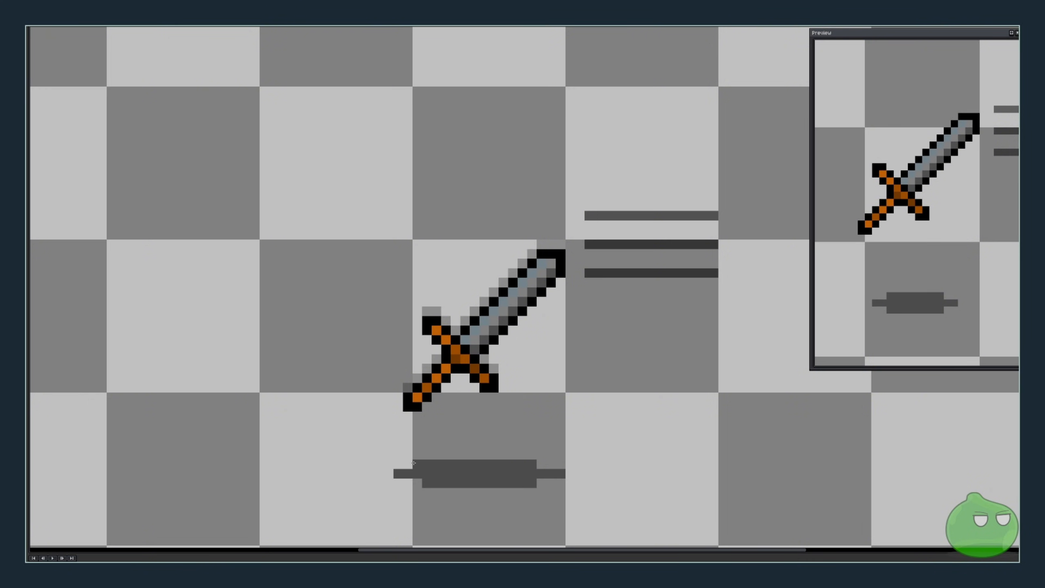
pyautogui.moveTo(414, 463); pyautogui.dragTo(417, 484)
pyautogui.click(541, 464)
pyautogui.click(541, 485)
# - Add a frame, lower the sword another pixel, and extend both the shadow's body and its thin tips one pixel outward on each side
pyautogui.press('F3')
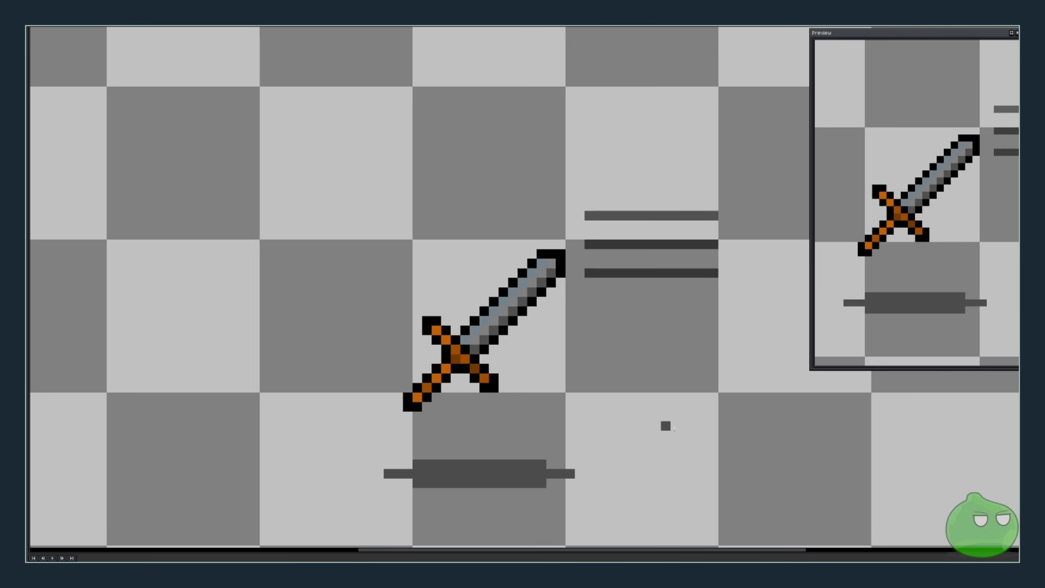
pyautogui.moveTo(374, 221); pyautogui.dragTo(570, 437)
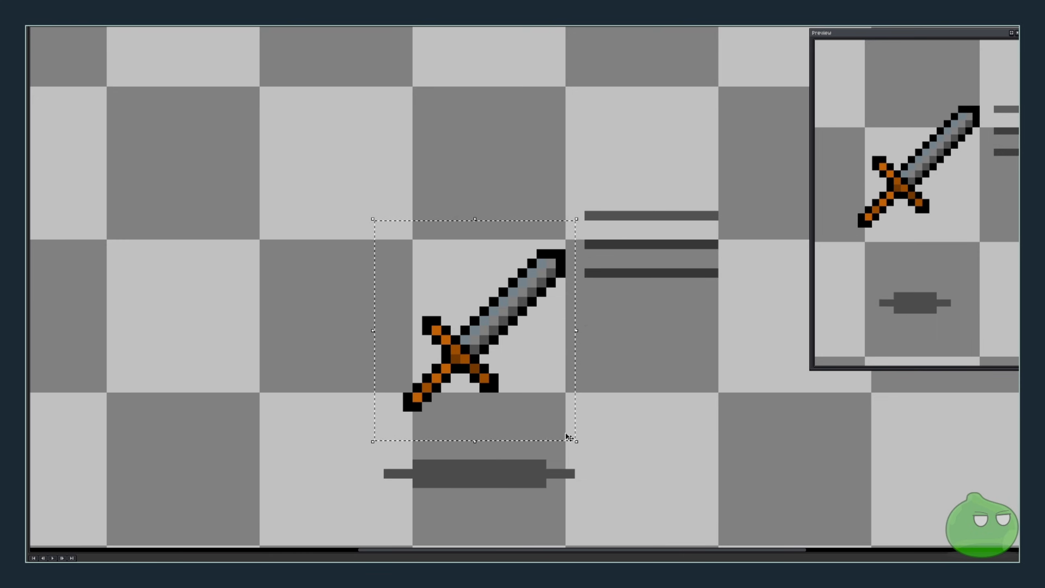
pyautogui.press('Down')
pyautogui.hotkey('ctrl', 'd')
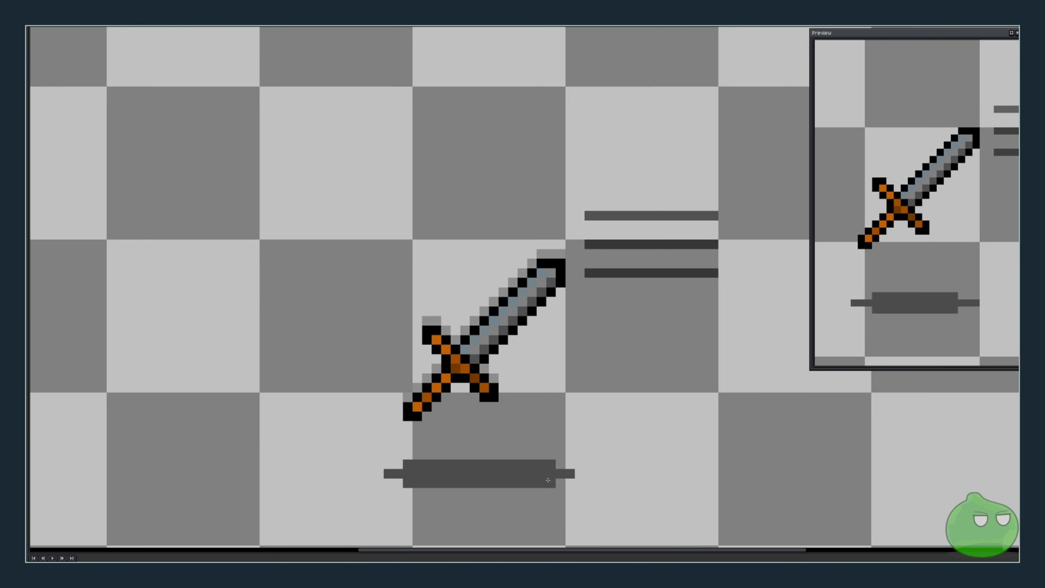
pyautogui.click(576, 474)
# - Add a frame, lower the sword one more pixel, and widen only the thick body of the shadow by one pixel on each side
pyautogui.hotkey('alt', 'n')
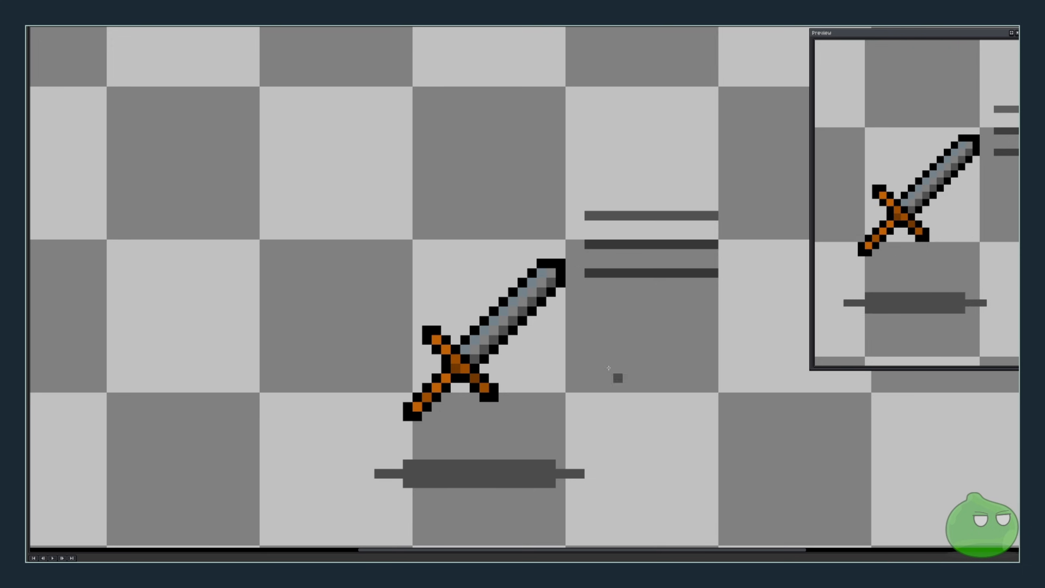
pyautogui.moveTo(363, 248); pyautogui.dragTo(575, 437)
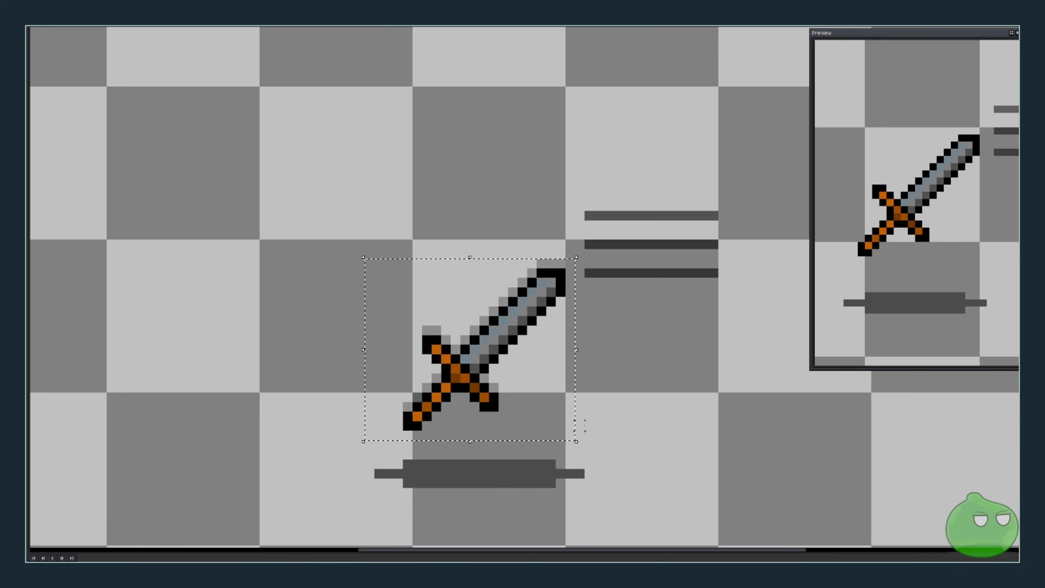
pyautogui.click(455, 493)
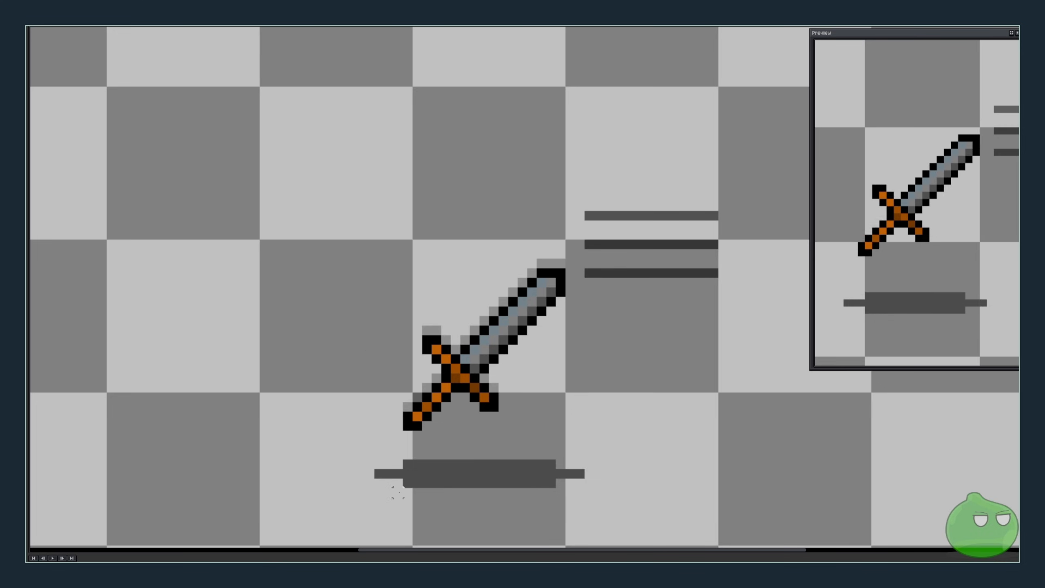
pyautogui.click(399, 463)
pyautogui.click(561, 464)
pyautogui.click(561, 492)
# - In the new frame after the lowest pose, clear the artwork and paste in the sword and shadow from two frames earlier
pyautogui.hotkey('ctrl', 'z')
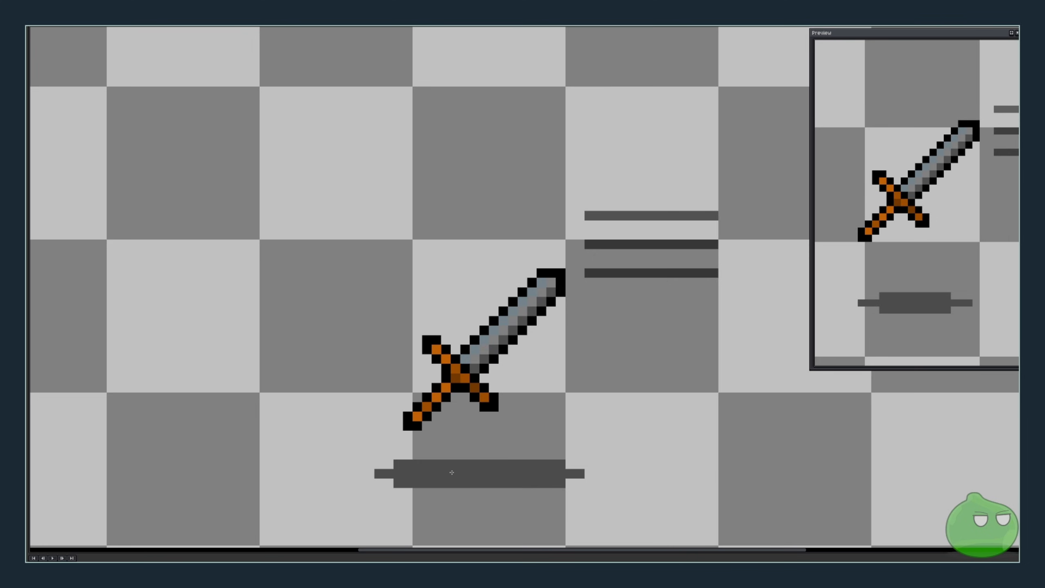
pyautogui.moveTo(297, 229); pyautogui.dragTo(580, 502)
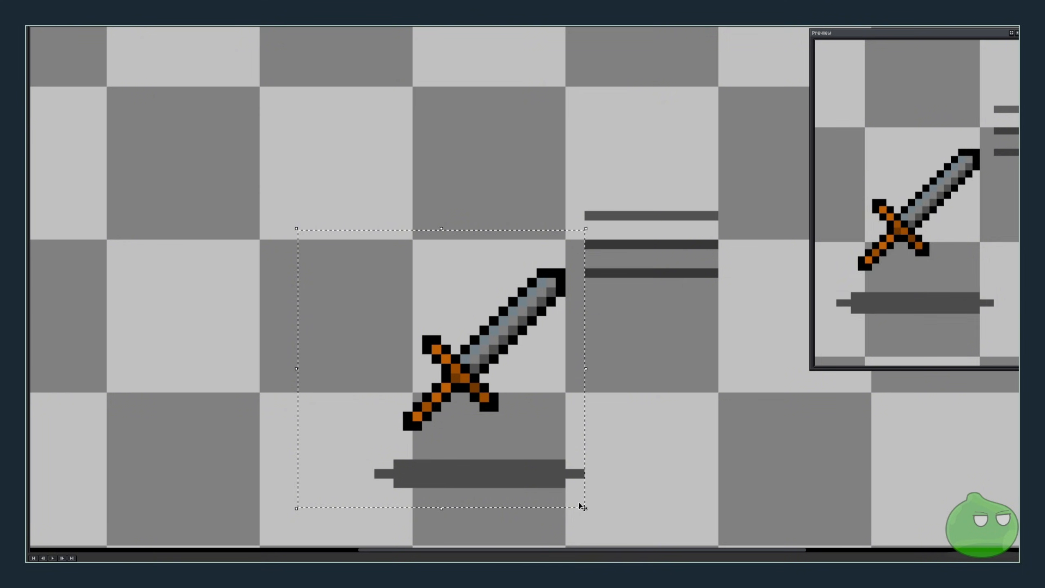
pyautogui.press('Delete')
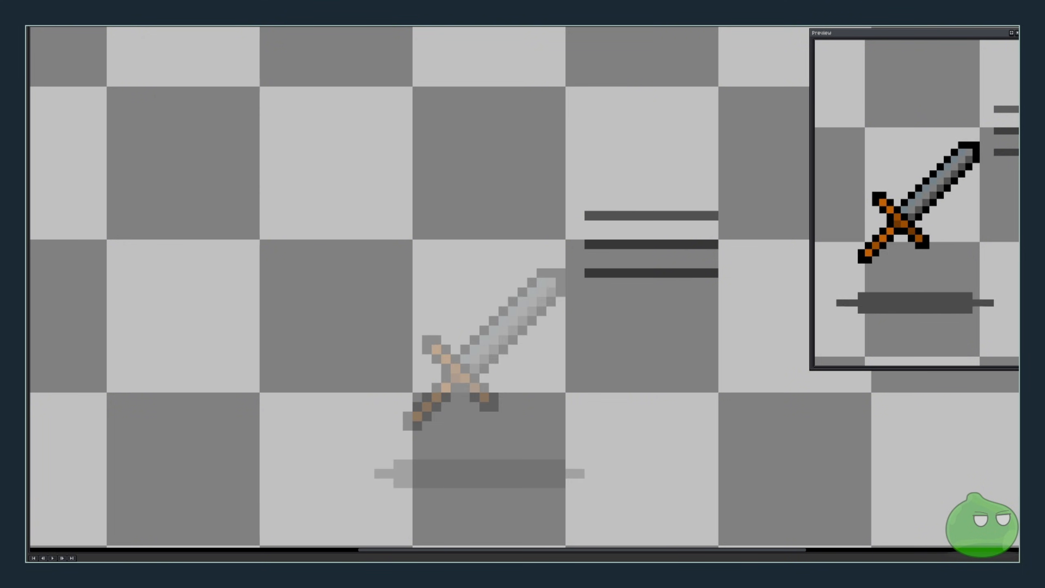
pyautogui.press('Left')
pyautogui.press('Left')
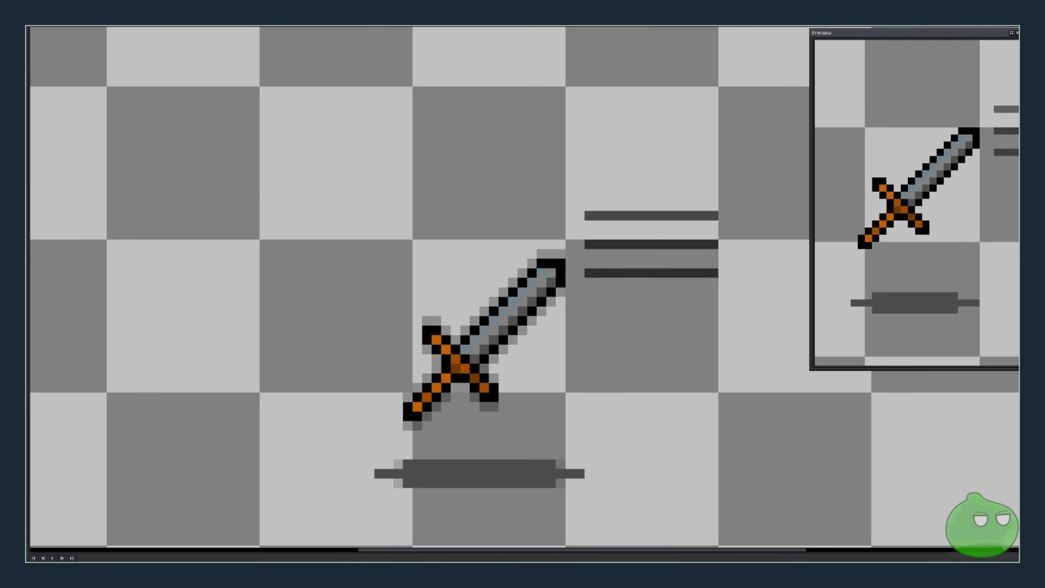
pyautogui.moveTo(354, 219); pyautogui.dragTo(582, 507)
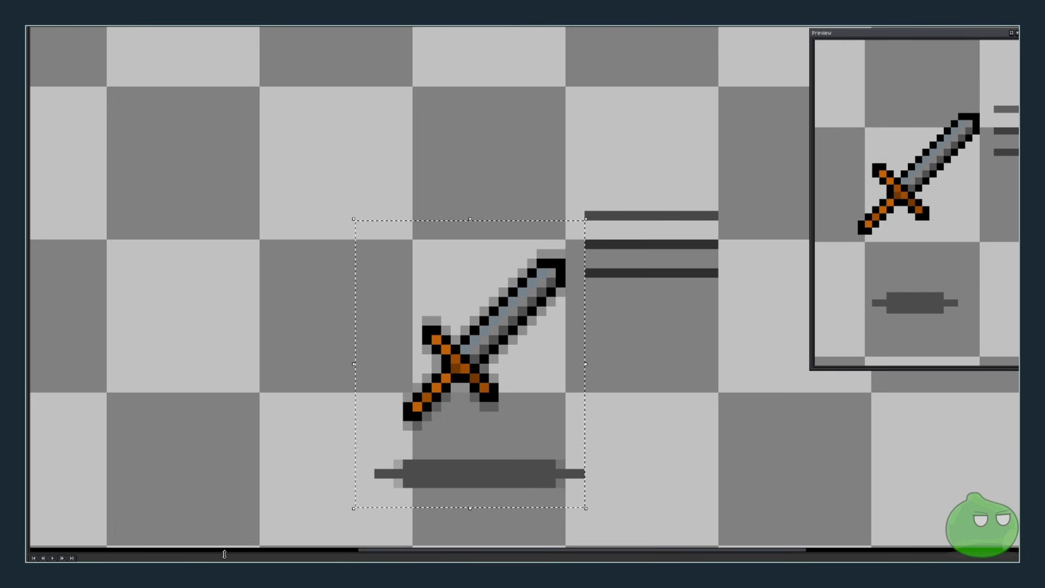
pyautogui.press('Right')
pyautogui.press('Right')
pyautogui.hotkey('ctrl', 'v')
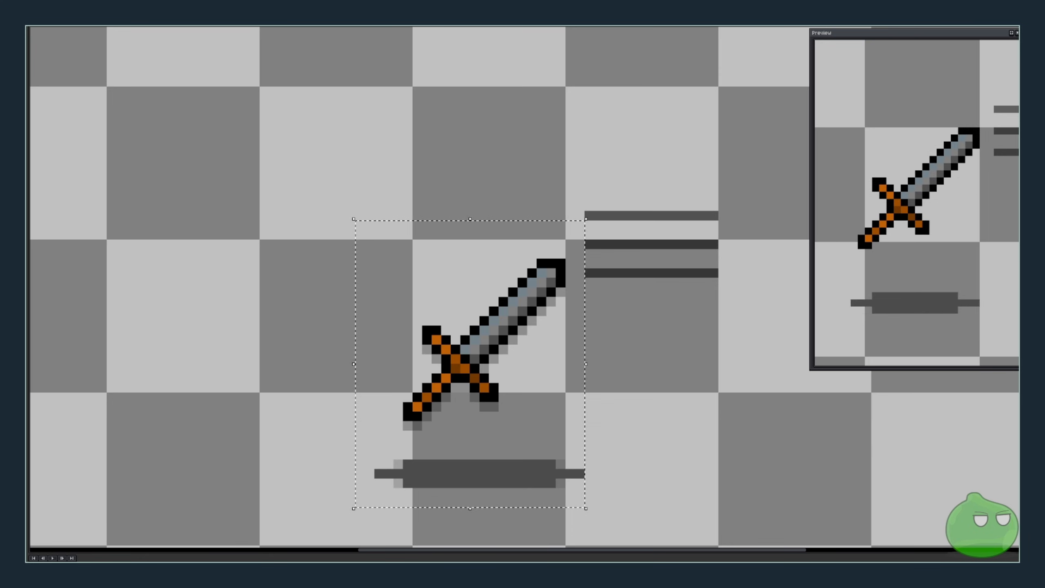
pyautogui.click(350, 502)
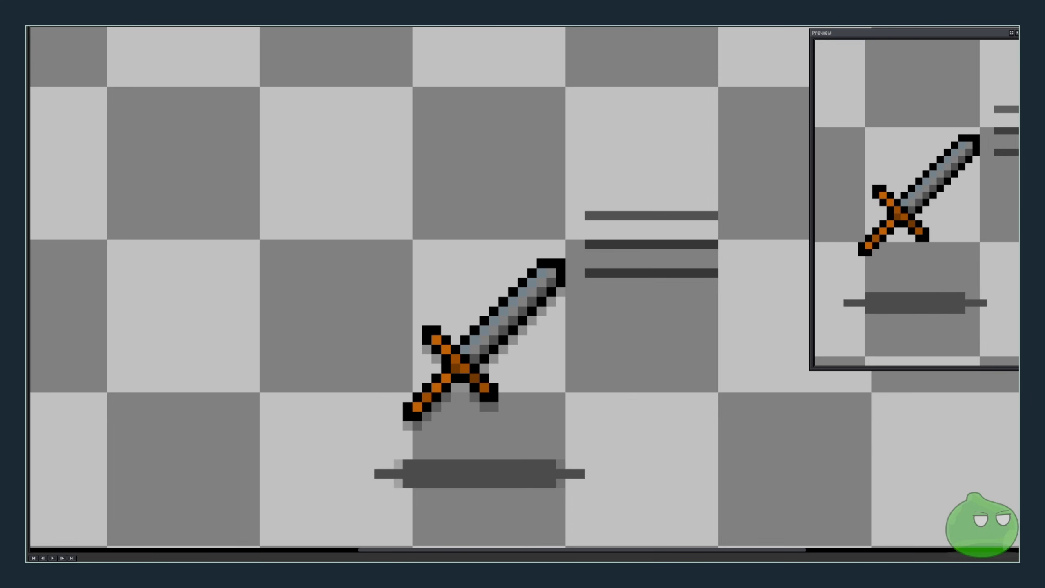
# - Add another frame, clear its sword and shadow, and paste in the pose one pixel above the lowest position
pyautogui.press('F3')
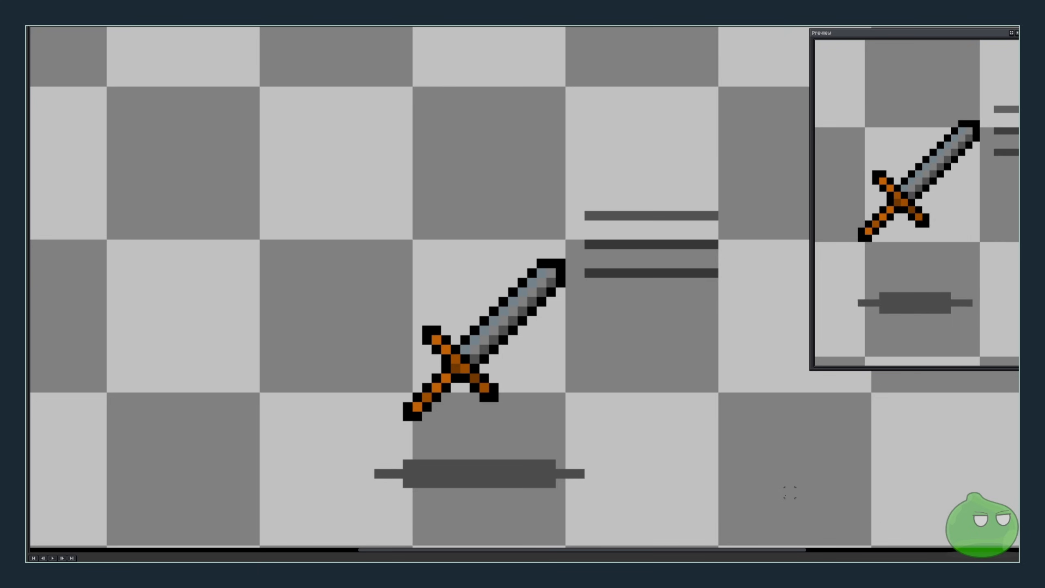
pyautogui.moveTo(363, 229); pyautogui.dragTo(585, 508)
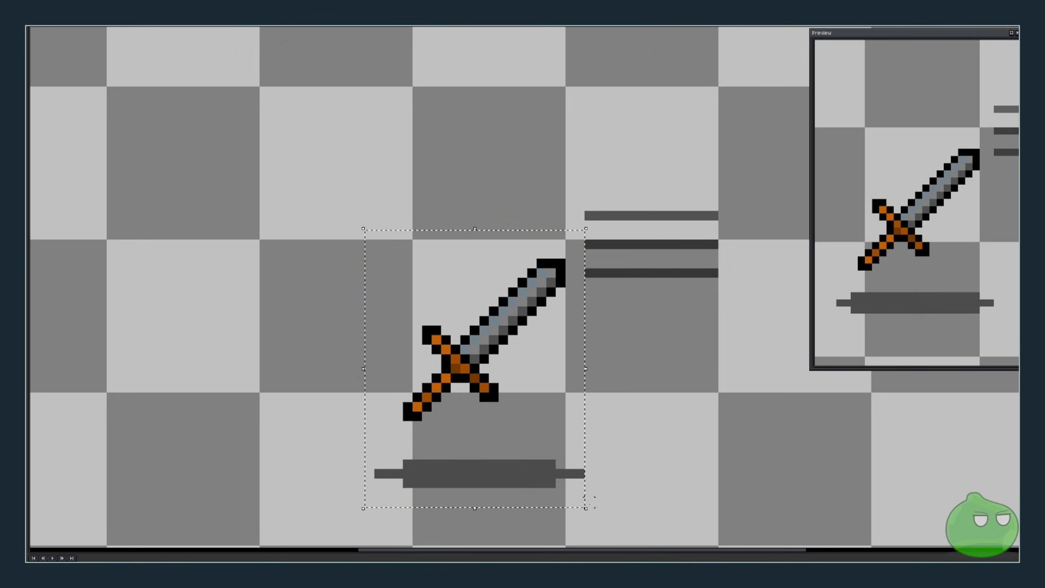
pyautogui.press('Delete')
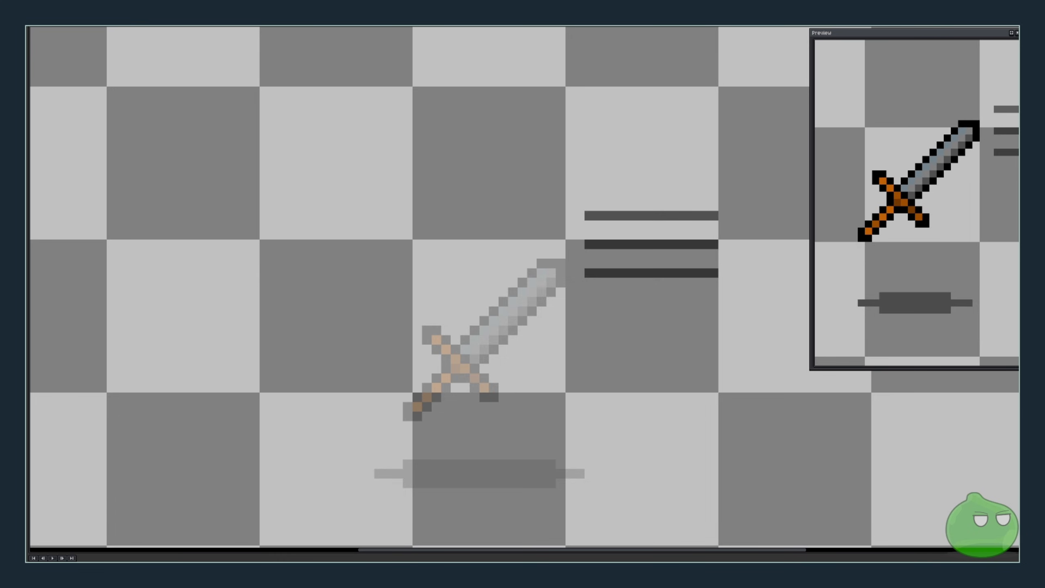
pyautogui.press('Left')
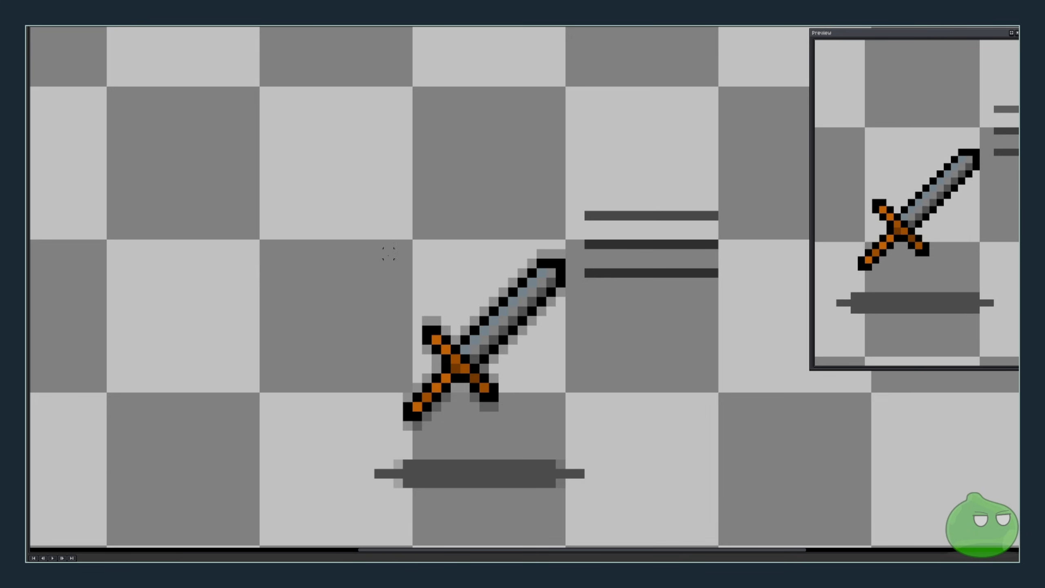
pyautogui.moveTo(388, 253); pyautogui.dragTo(595, 499)
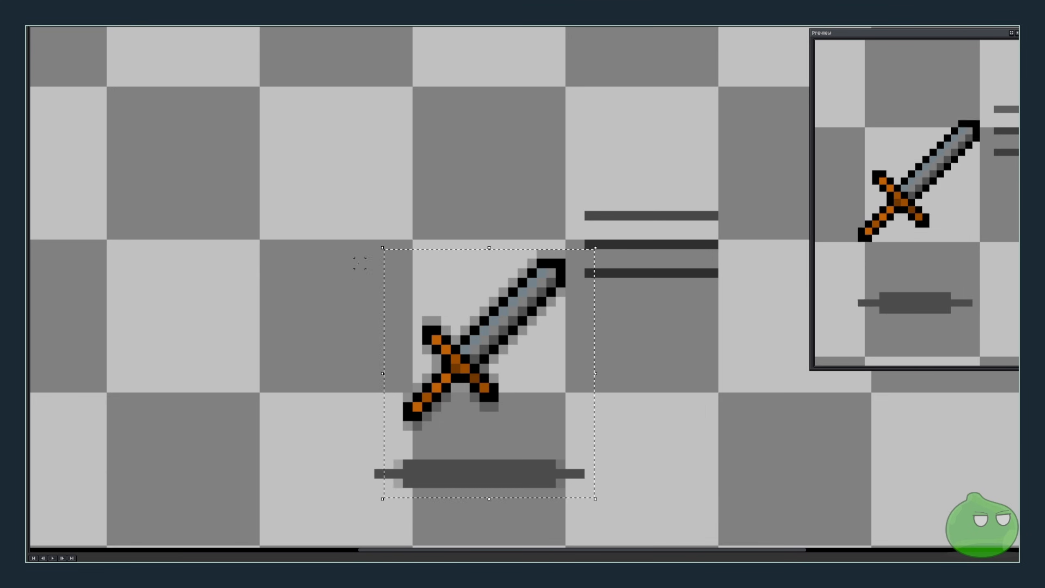
pyautogui.moveTo(344, 248); pyautogui.dragTo(586, 499)
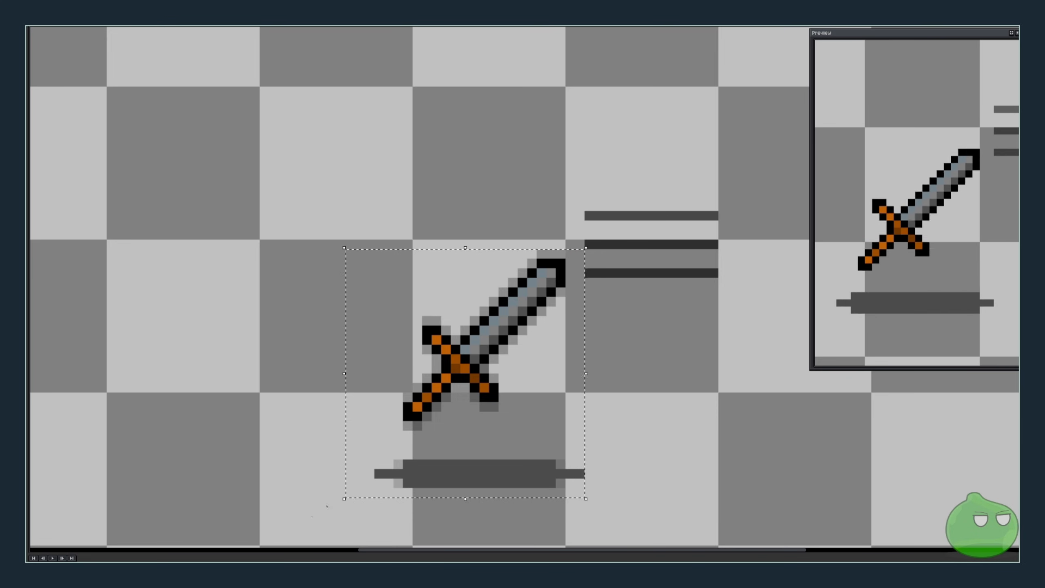
pyautogui.press('Right')
pyautogui.hotkey('ctrl', 'v')
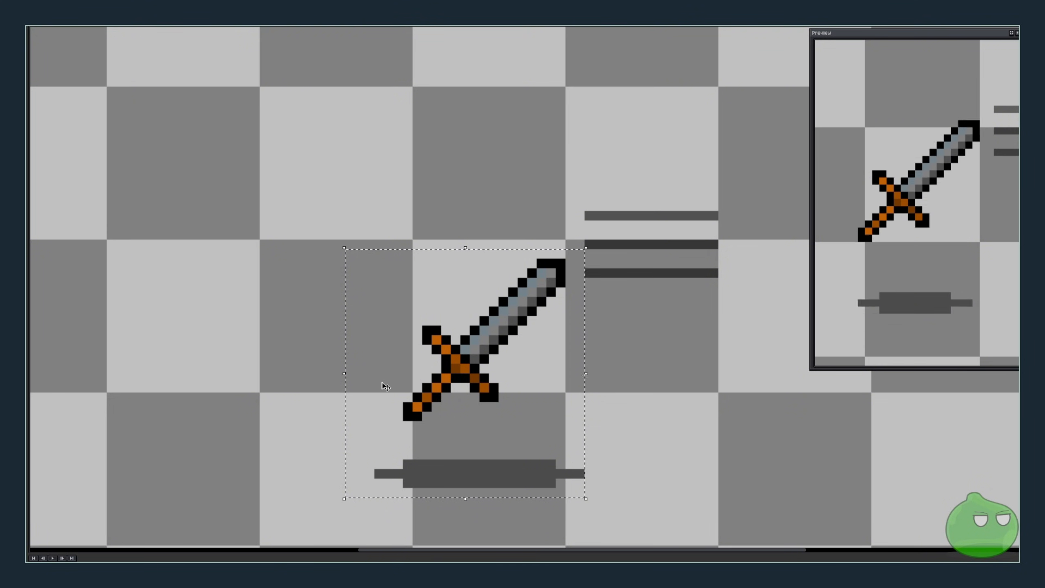
pyautogui.hotkey('ctrl', 'd')
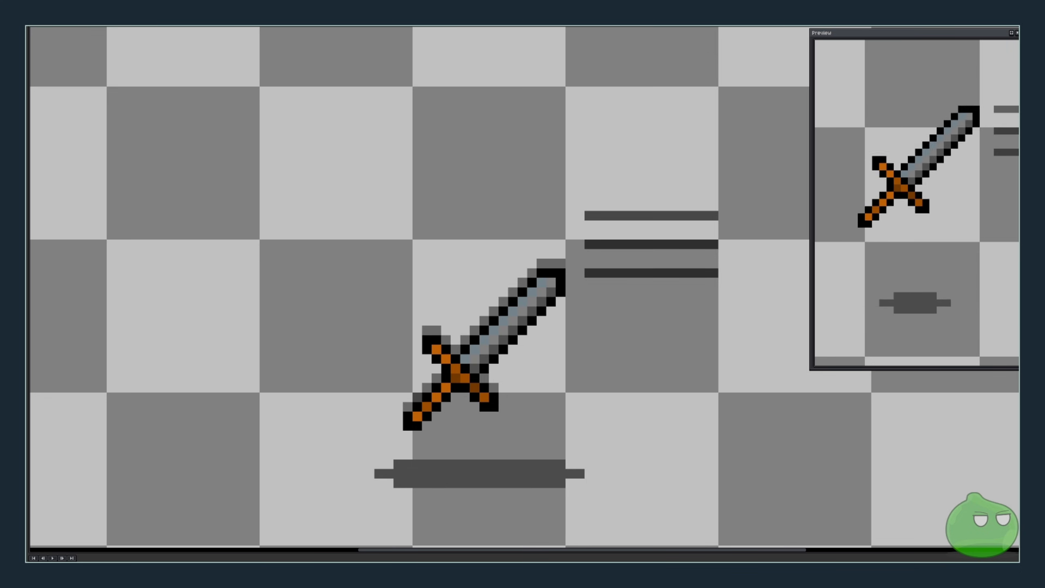
pyautogui.press('Left')
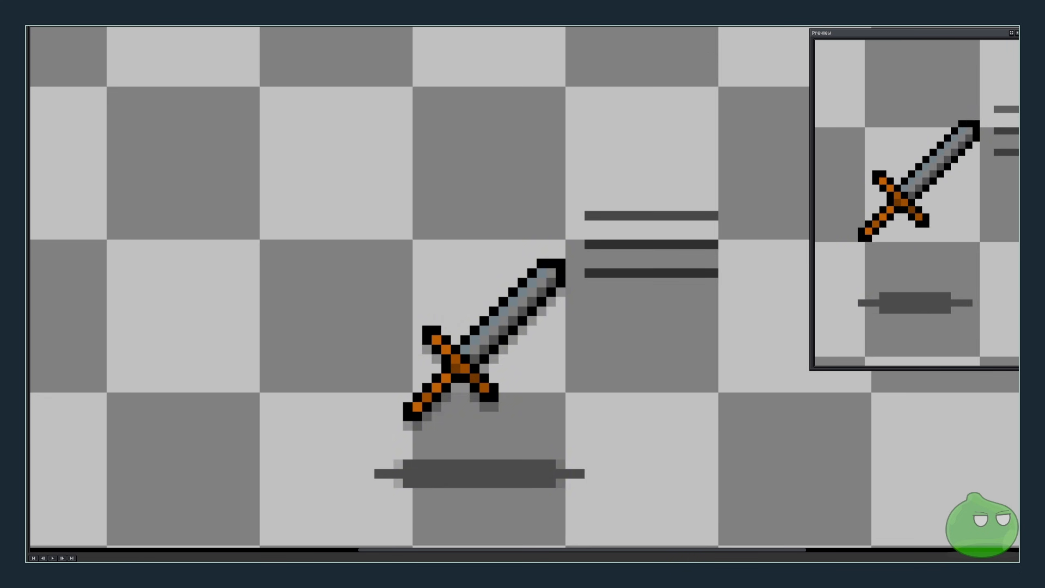
pyautogui.press('Left')
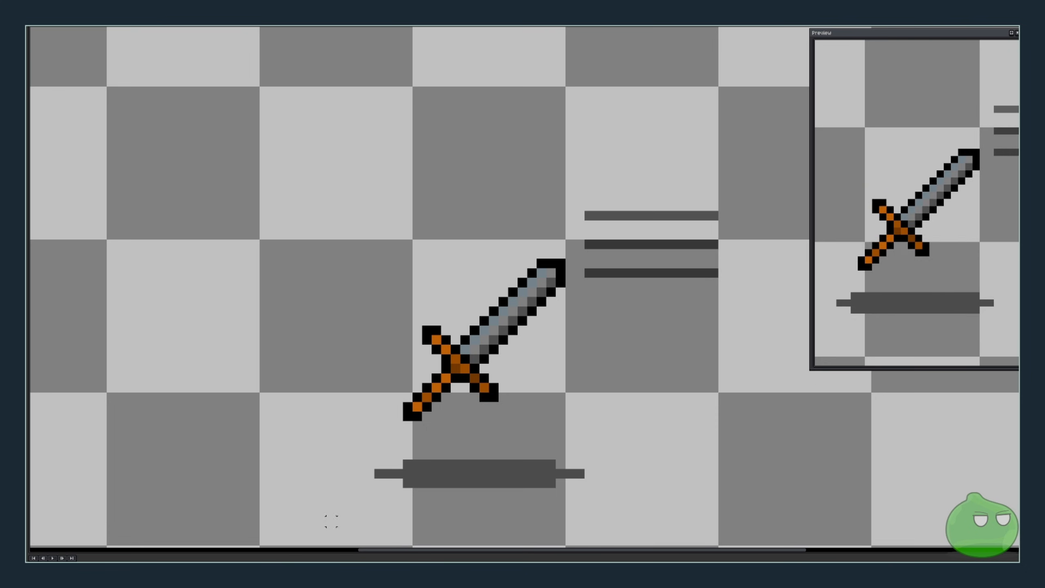
# - Clear the sword and shadow in the newest frame and paste in the pose two pixels above the lowest position
pyautogui.hotkey('ctrl', 'shift', 'd')
pyautogui.press('Delete')
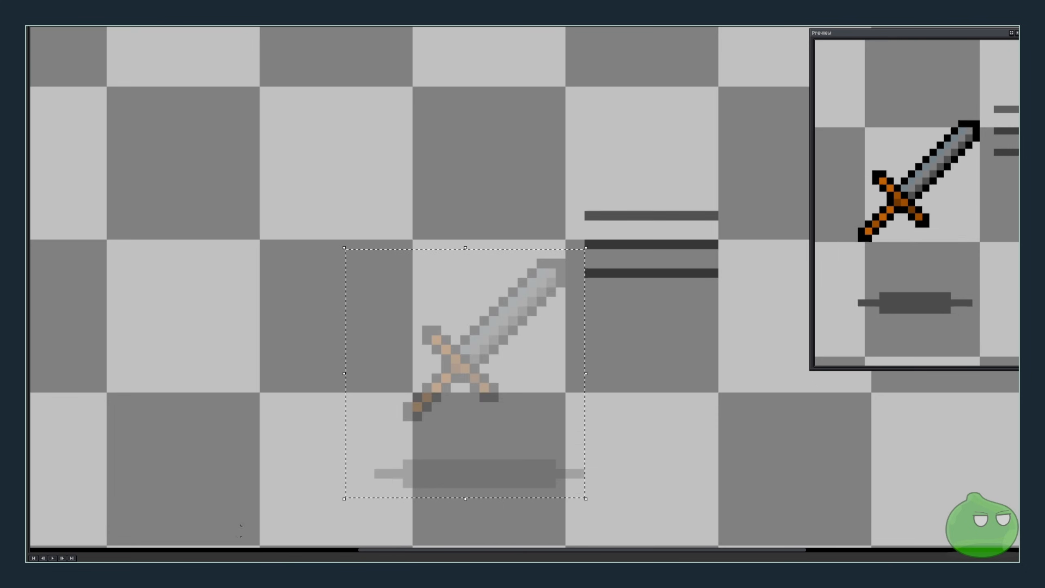
pyautogui.hotkey('ctrl', 'v')
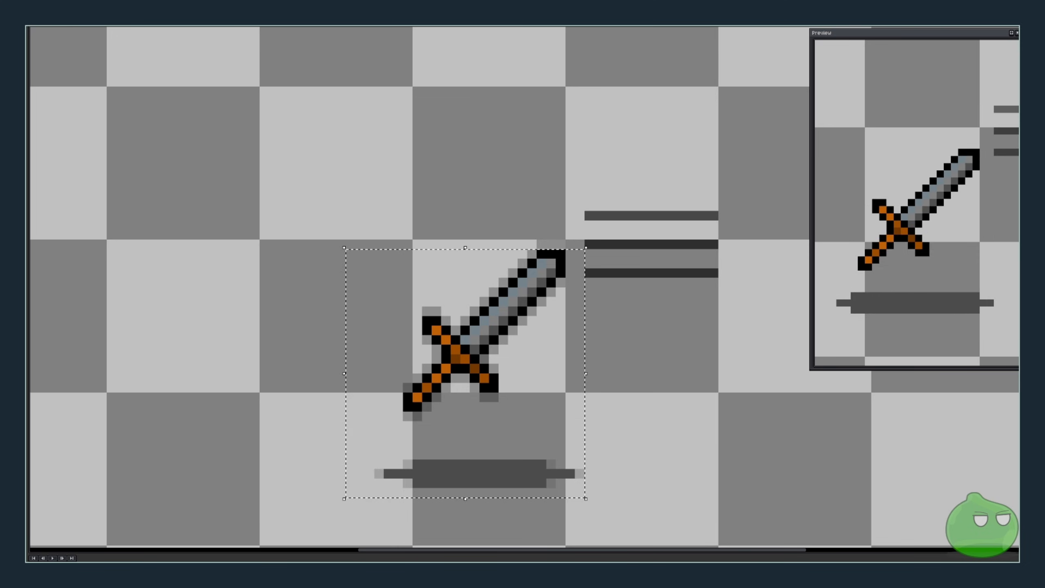
pyautogui.hotkey('ctrl', 'd')
pyautogui.moveTo(336, 201); pyautogui.dragTo(571, 503)
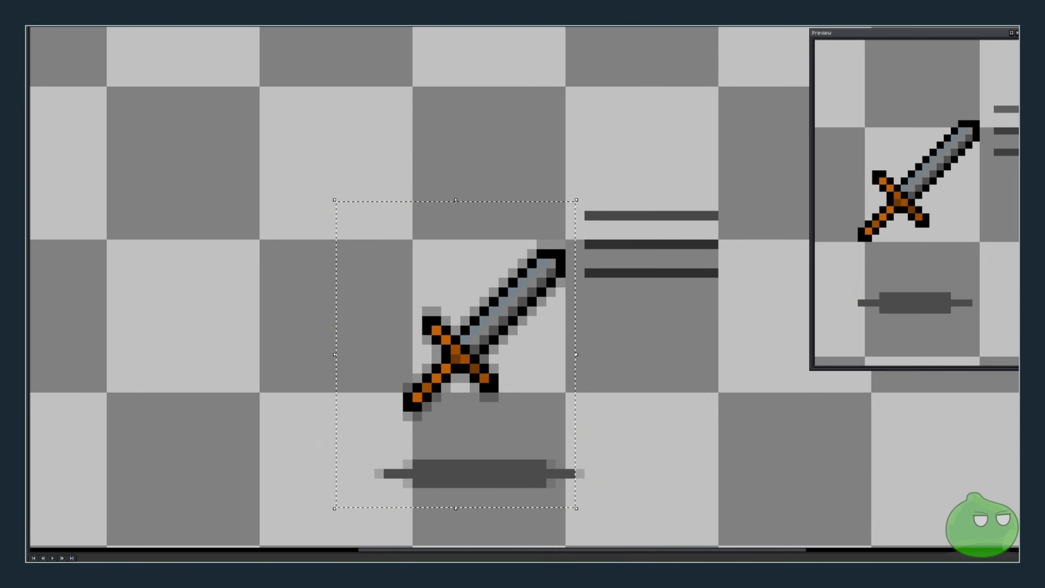
pyautogui.press('Right')
pyautogui.press('Right')
pyautogui.hotkey('ctrl', 'v')
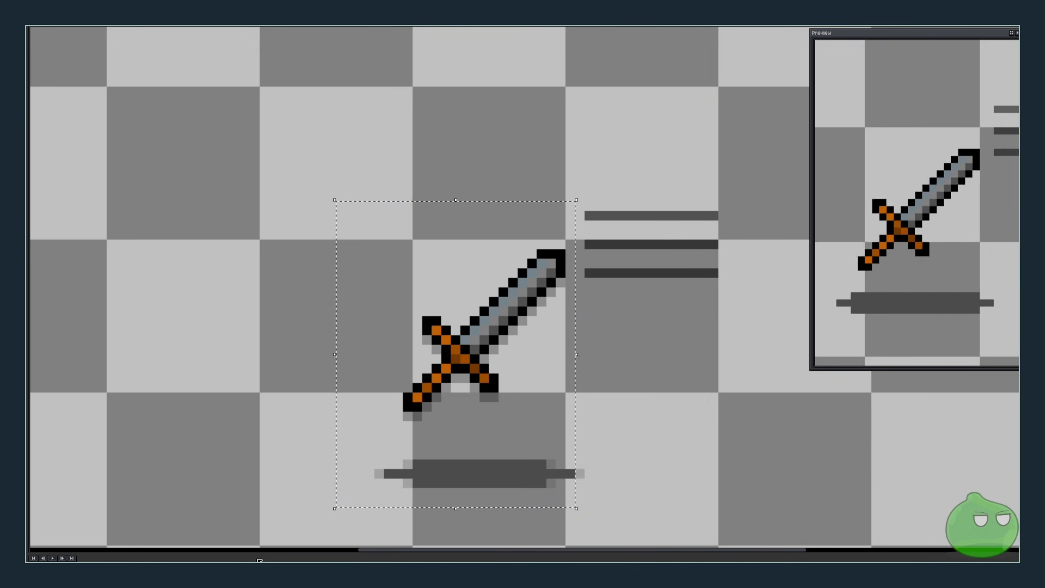
pyautogui.hotkey('ctrl', 'd')
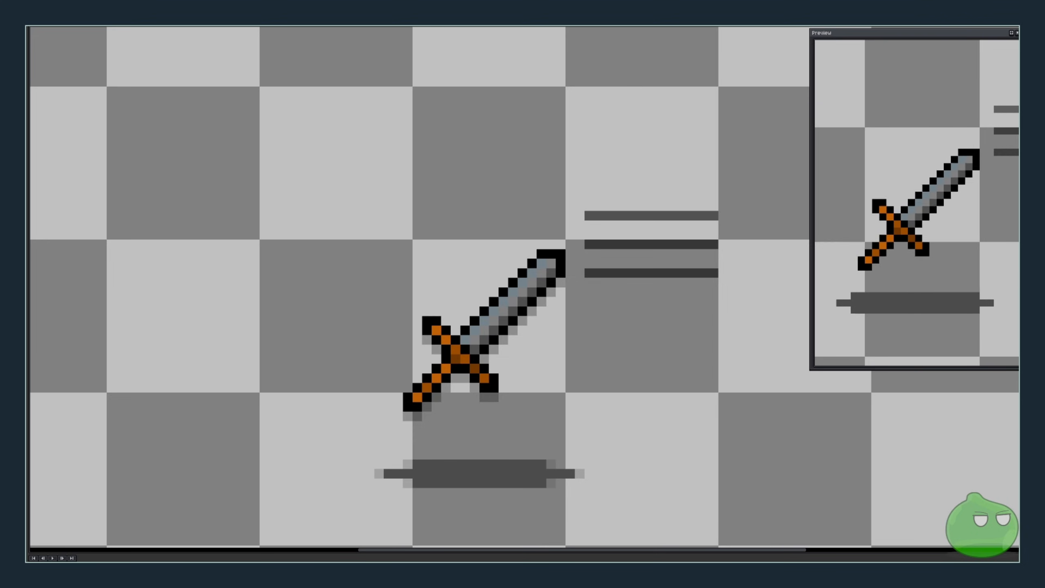
# - Add a frame, clear its sword and shadow, and paste in the pose three pixels above the lowest position
pyautogui.press('F3')
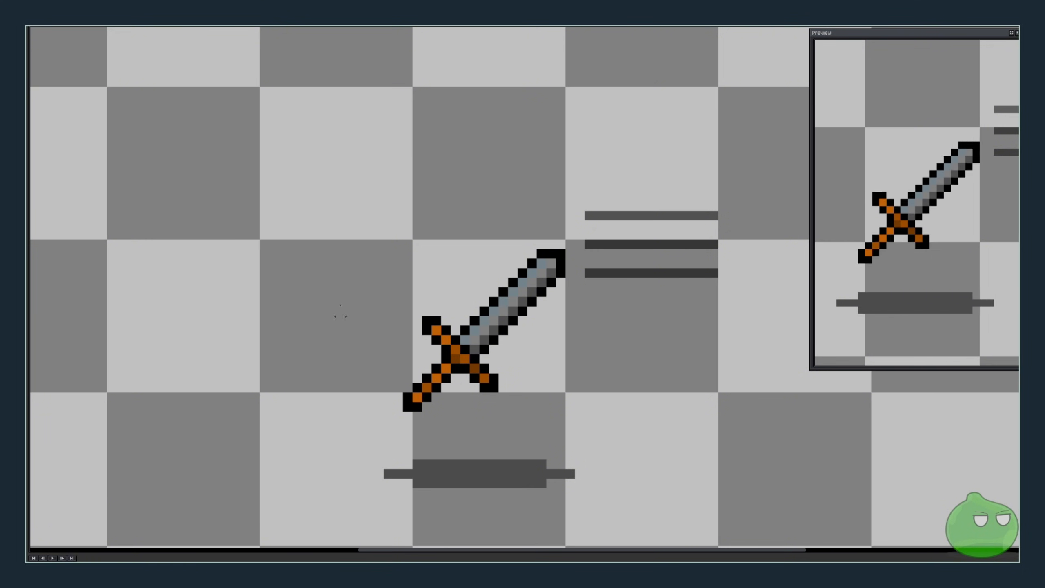
pyautogui.moveTo(357, 251); pyautogui.dragTo(581, 484)
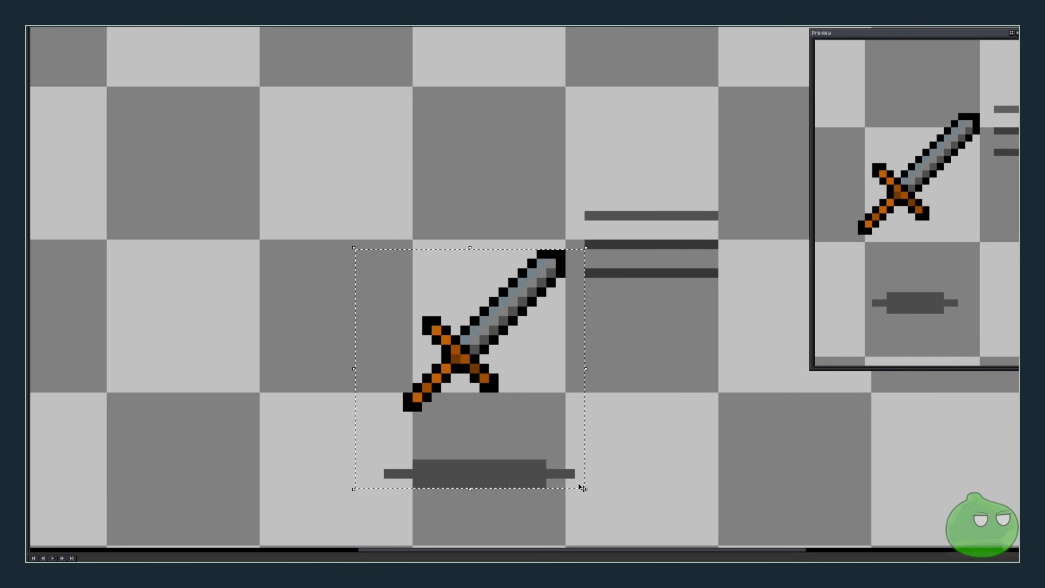
pyautogui.press('Delete')
pyautogui.press('Left')
pyautogui.press('Left')
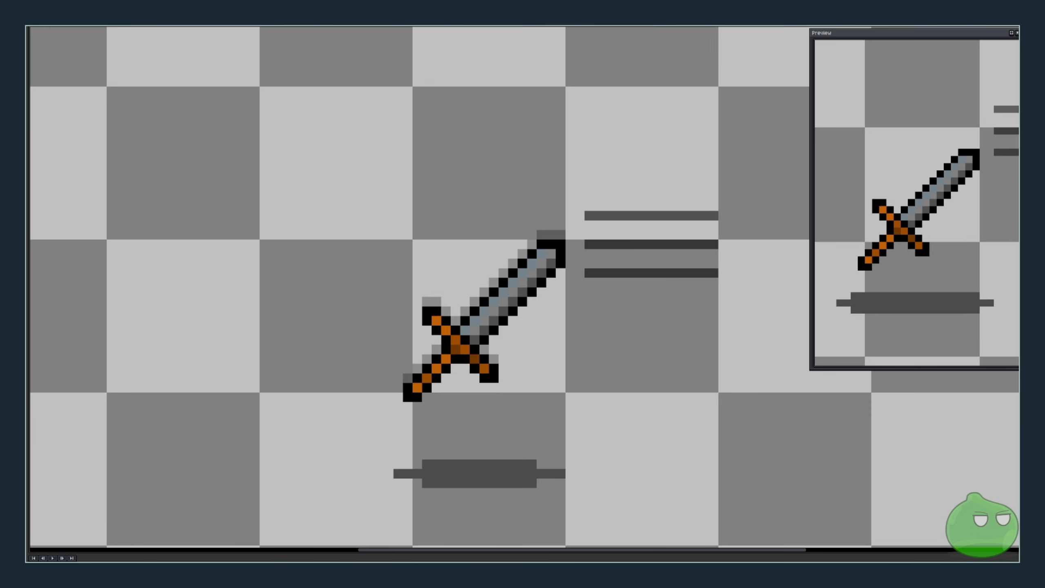
pyautogui.moveTo(322, 205); pyautogui.dragTo(575, 513)
pyautogui.hotkey('ctrl', 'c')
pyautogui.press('Right')
pyautogui.press('Right')
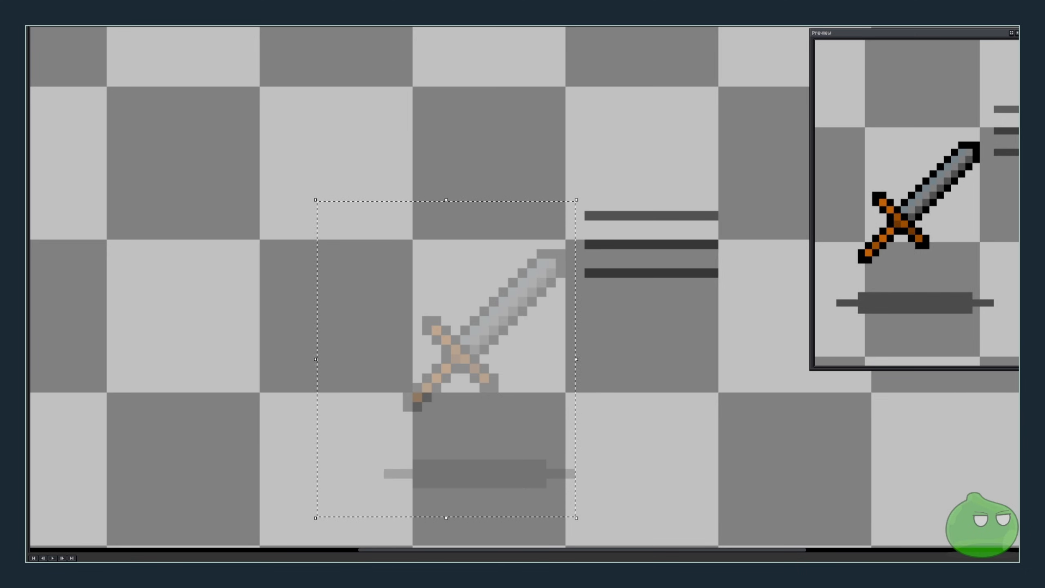
pyautogui.hotkey('ctrl', 'v')
pyautogui.hotkey('ctrl', 'd')
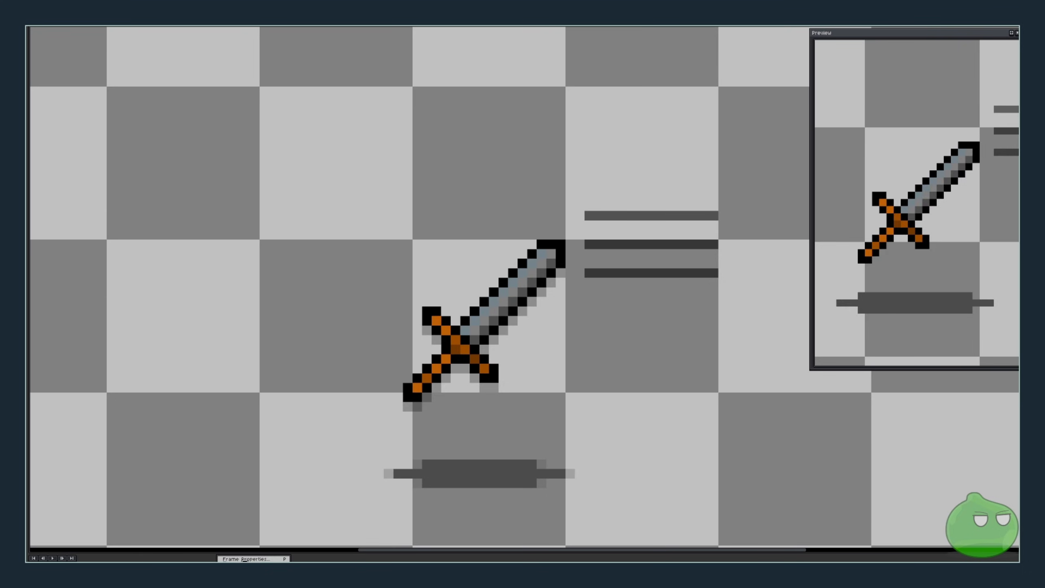
# - Try durations of 125 and 90 milliseconds for frames 1 to 13
pyautogui.write('p')
pyautogui.write('1')
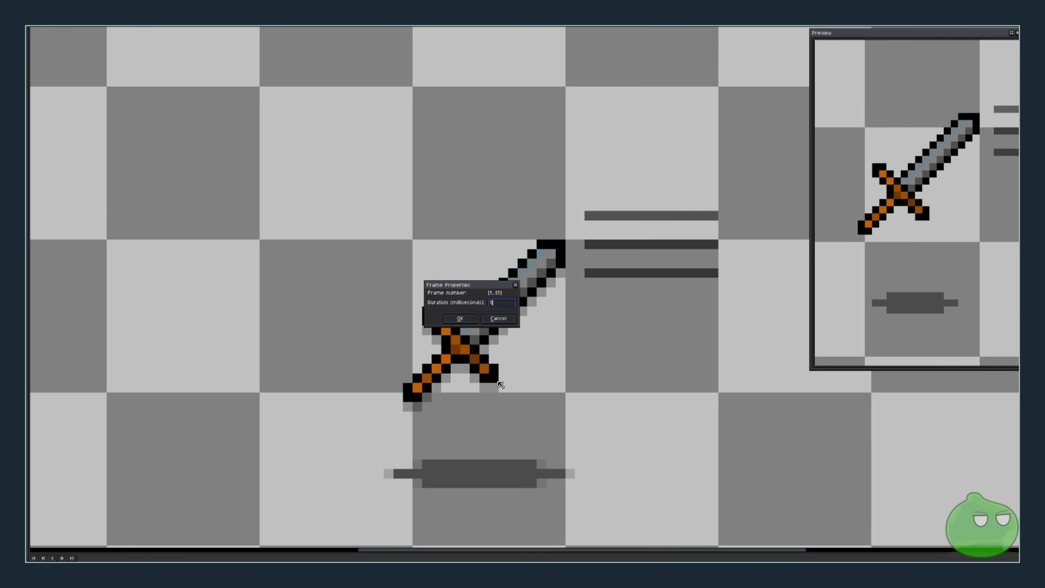
pyautogui.write('25')
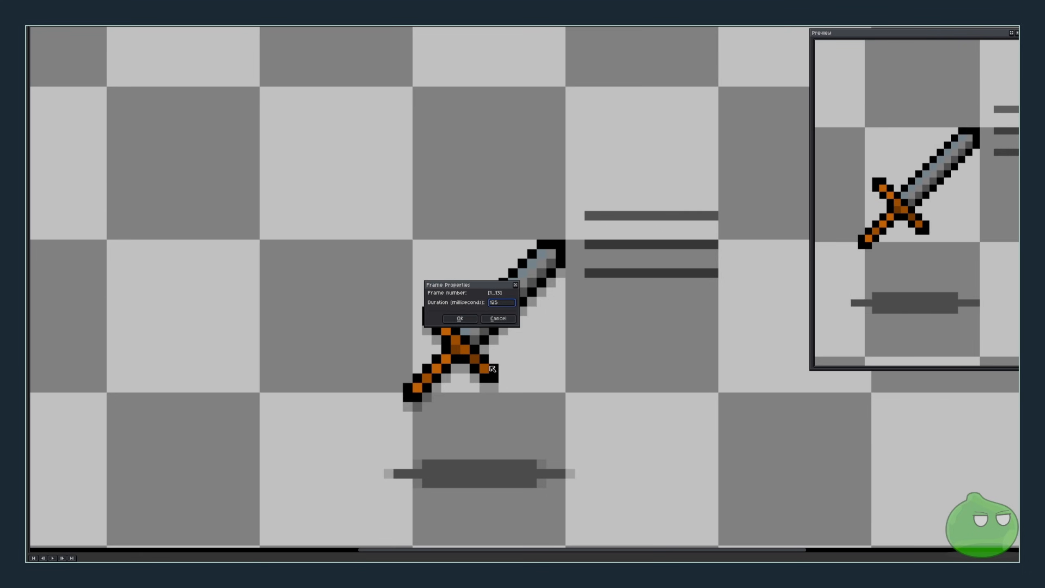
pyautogui.click(465, 319)
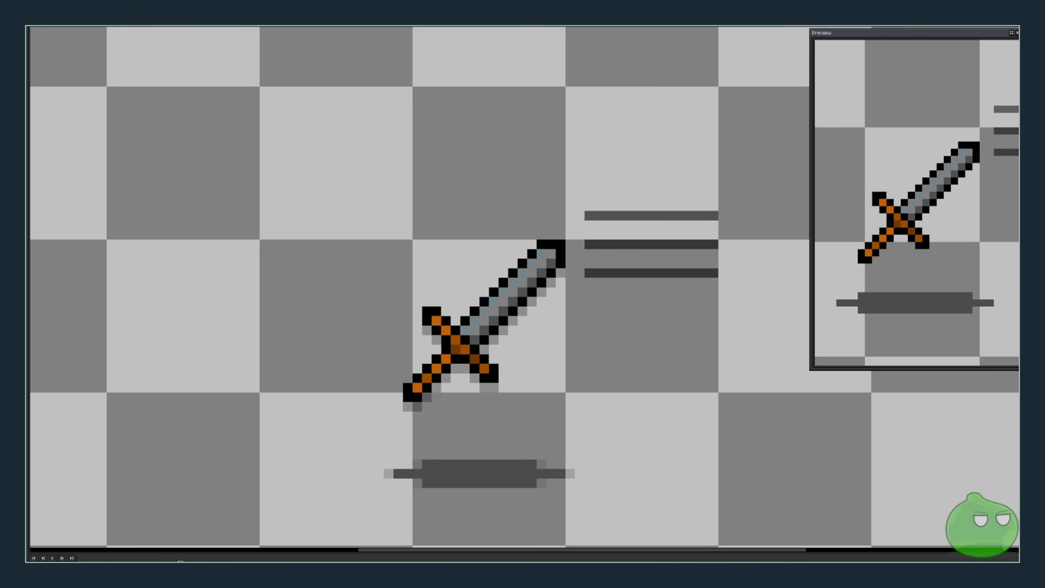
pyautogui.press('p')
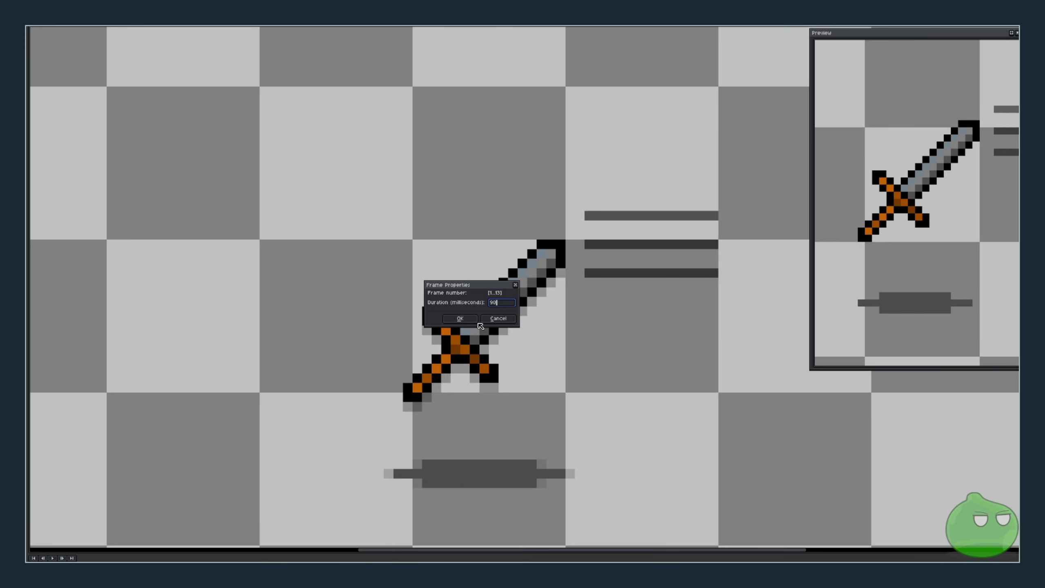
pyautogui.click(473, 320)
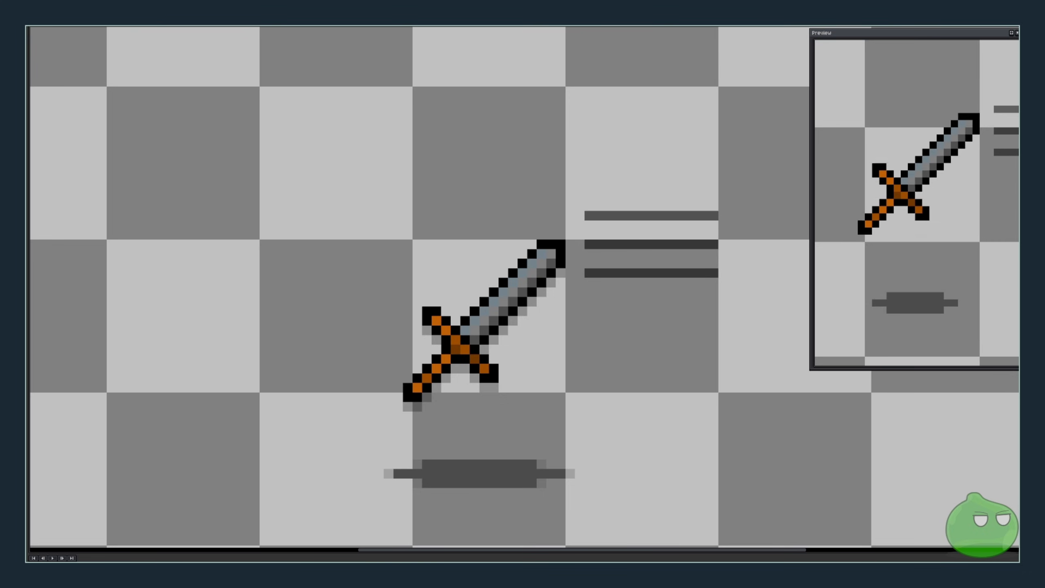
# - Set the duration of frames 1 to 13 to 100 milliseconds and play the animation
pyautogui.moveTo(164, 569); pyautogui.dragTo(223, 569)
pyautogui.rightClick(223, 569)
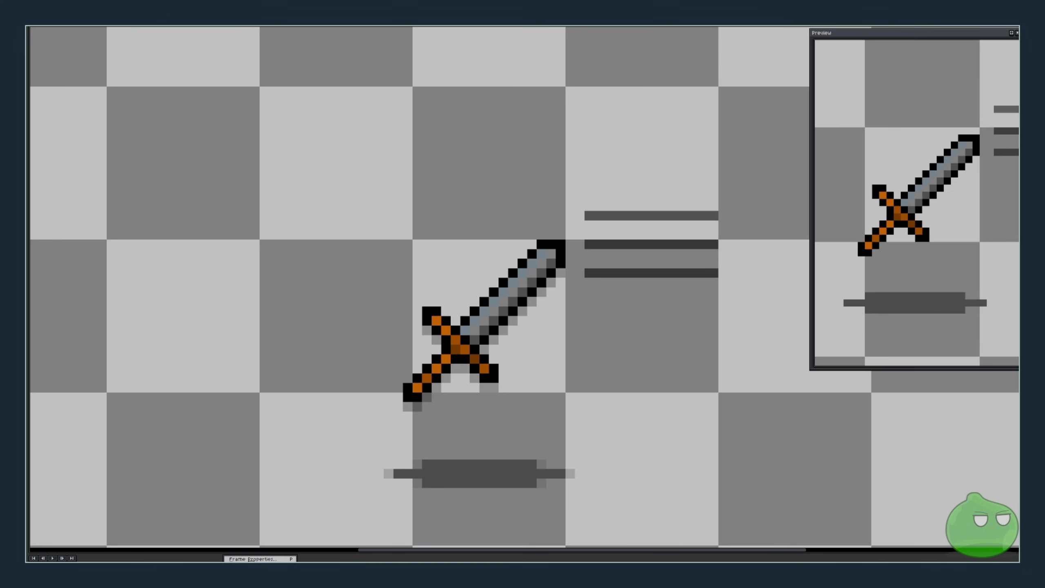
pyautogui.click(251, 558)
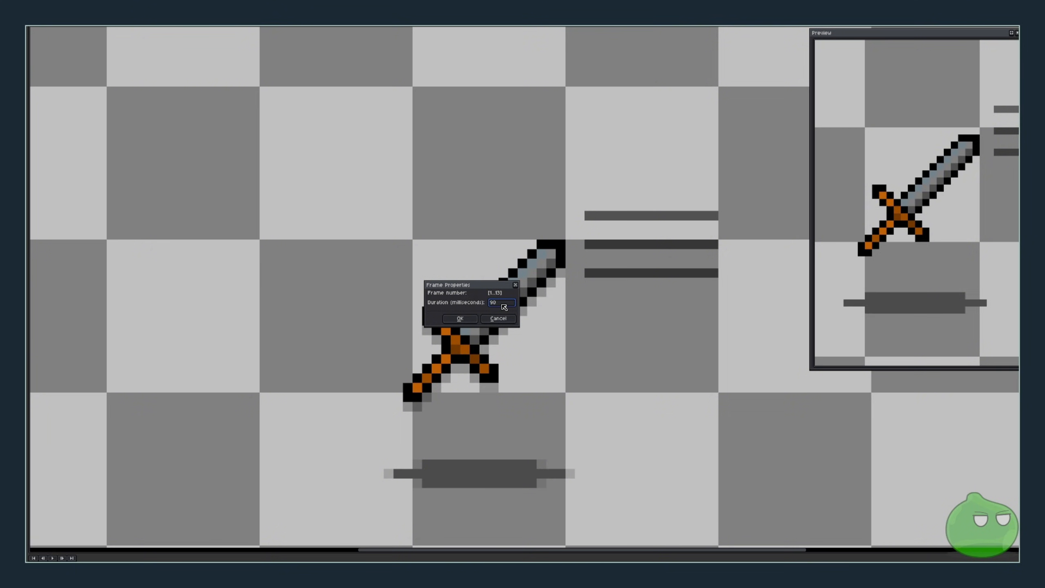
pyautogui.moveTo(504, 306); pyautogui.dragTo(473, 302)
pyautogui.write('100')
pyautogui.press('Return')
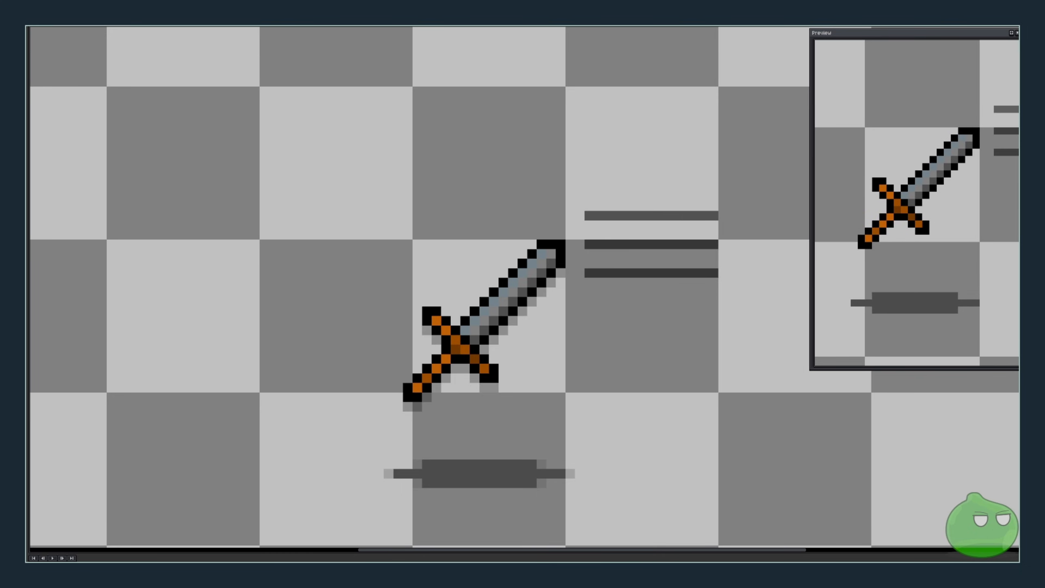
pyautogui.click(54, 558)
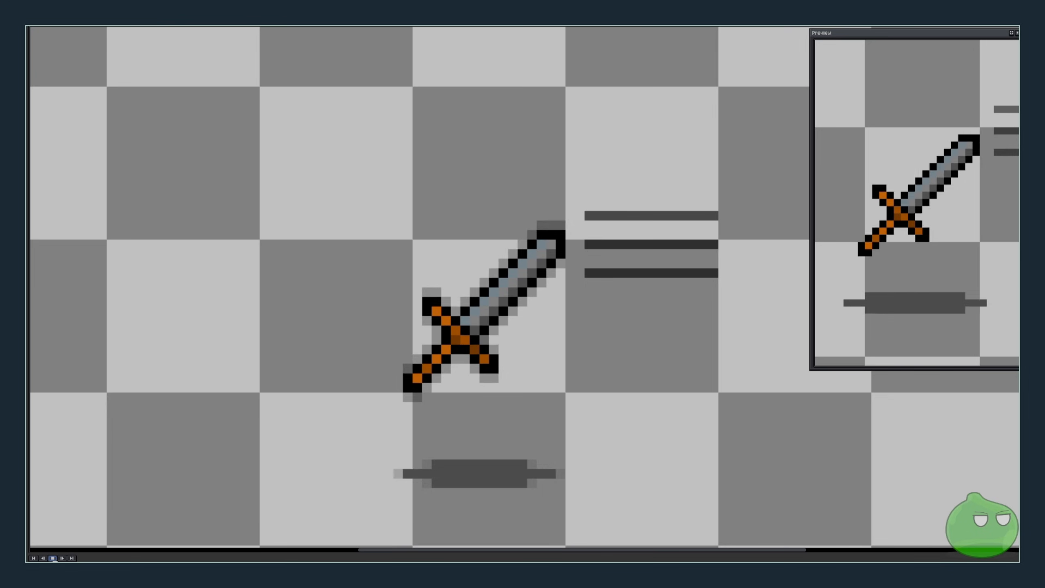